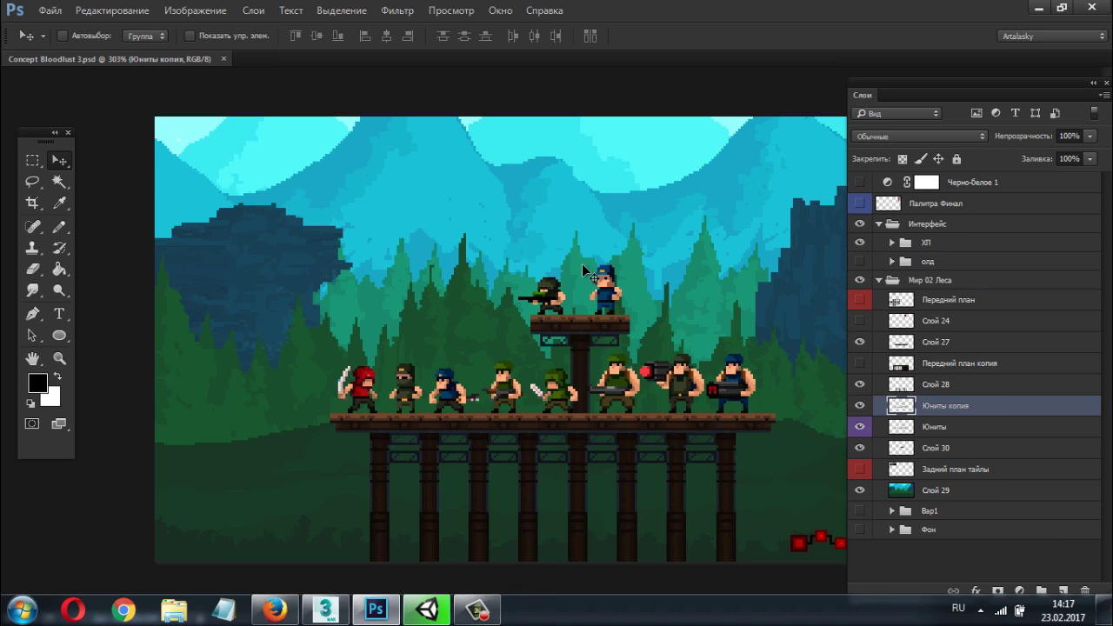
- Switch the forest scene to full-screen view with the menu bar and check its image size without changes
key(f)
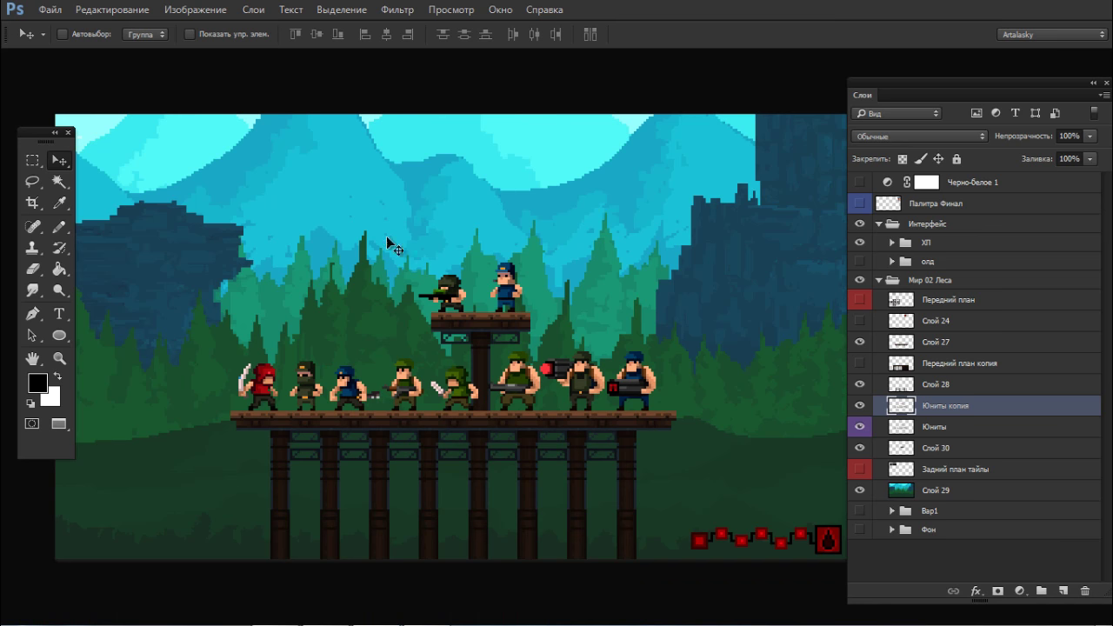
click(192, 9)
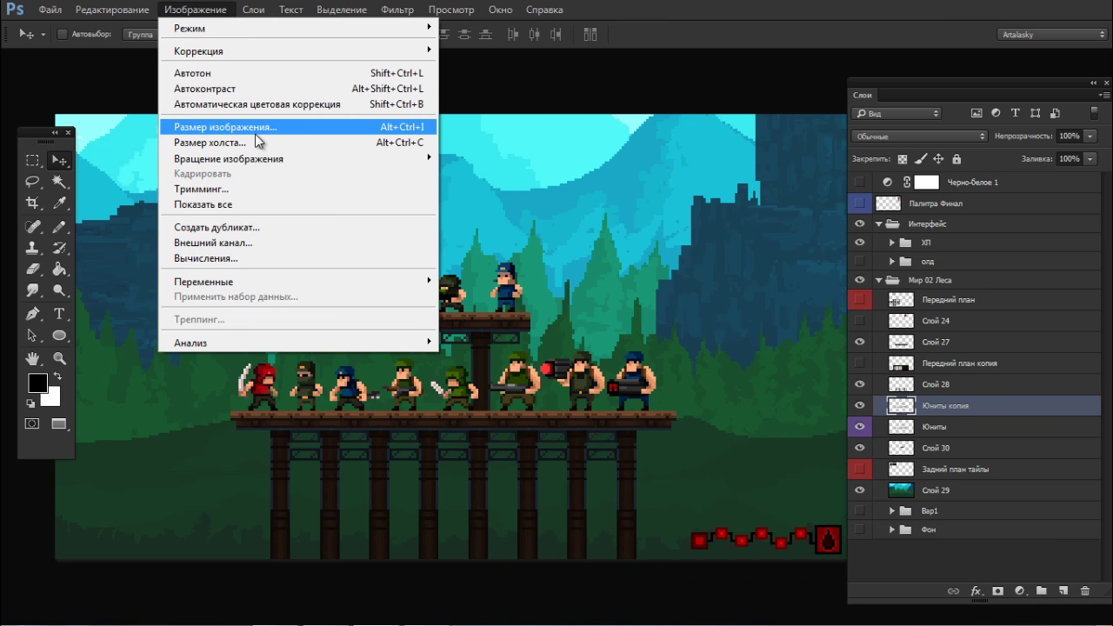
click(256, 133)
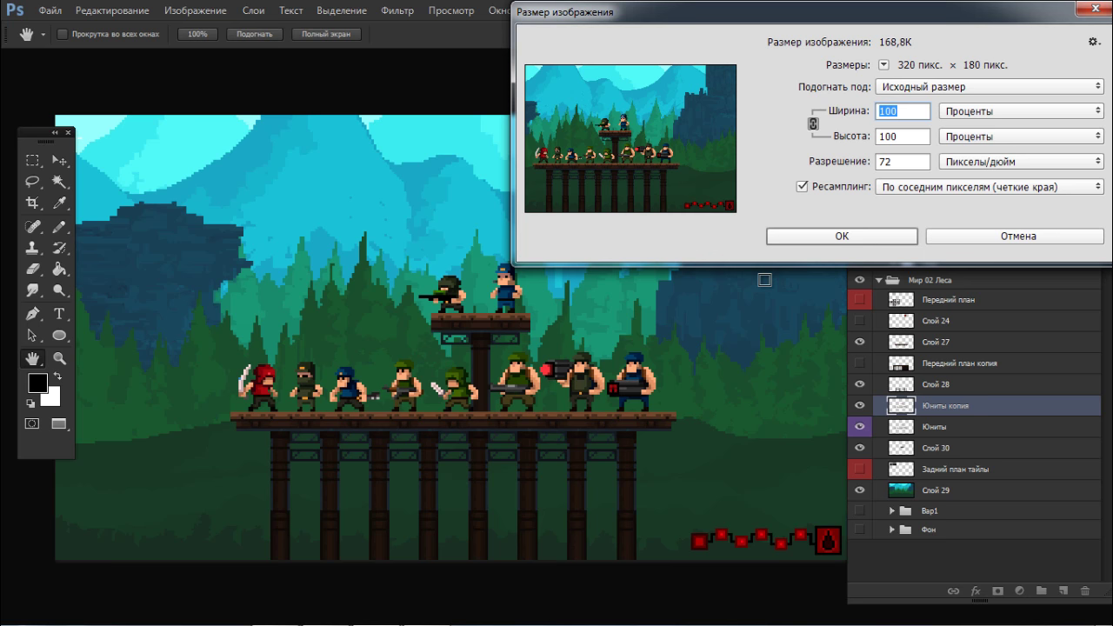
click(948, 236)
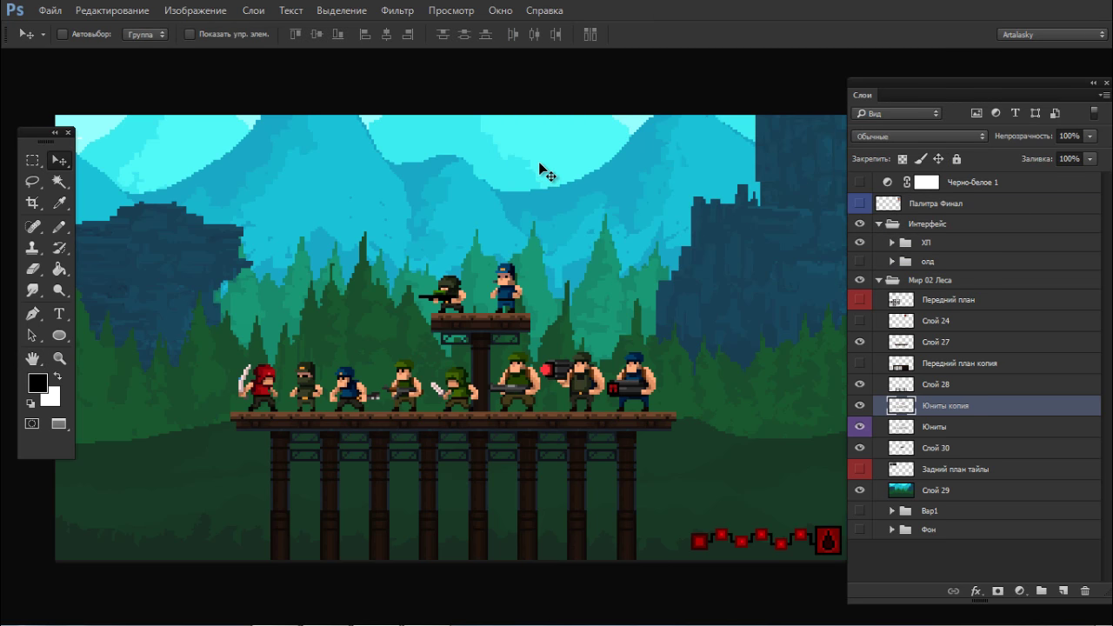
key(ctrl+a)
- Copy the merged scene into a new grey 320×180 Clipboard-preset document and paste it as a layer
key(ctrl)
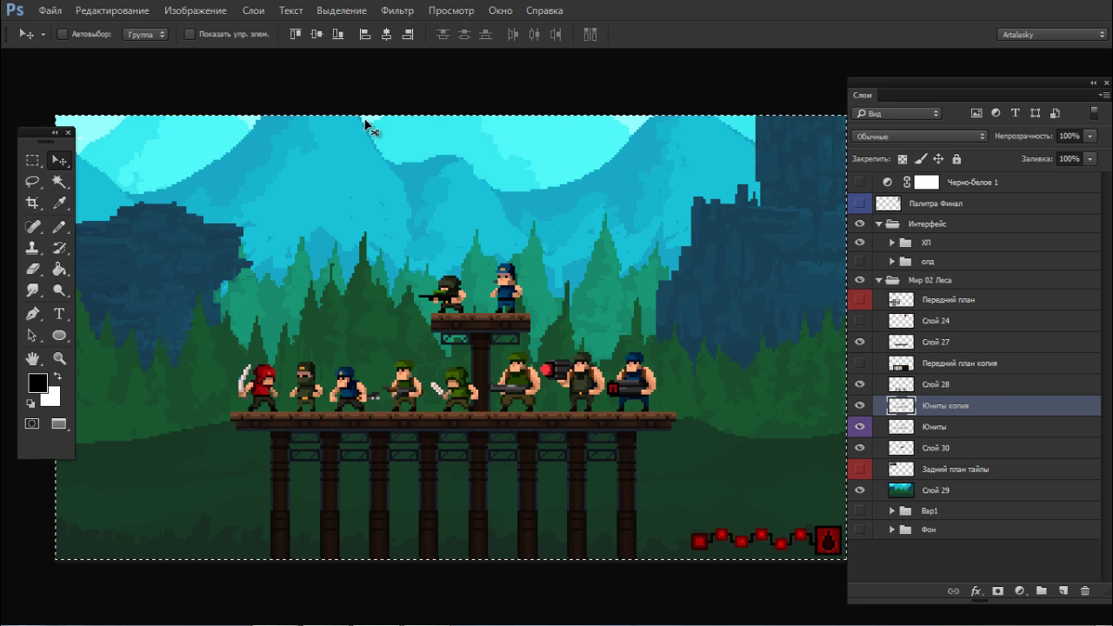
key(ctrl+n)
click(696, 129)
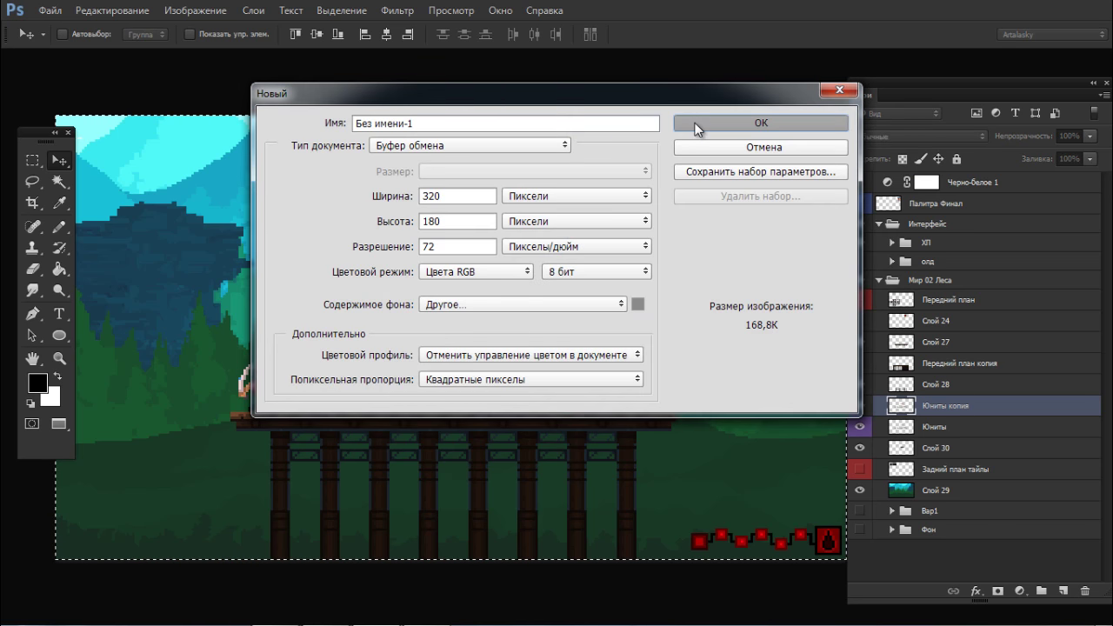
click(697, 128)
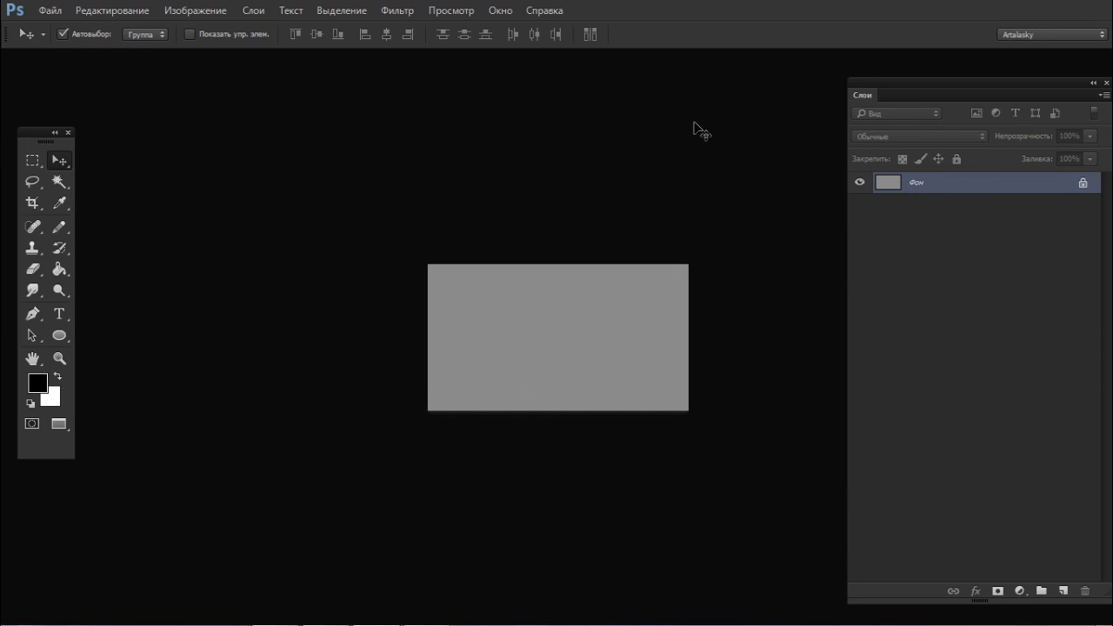
key(ctrl+v)
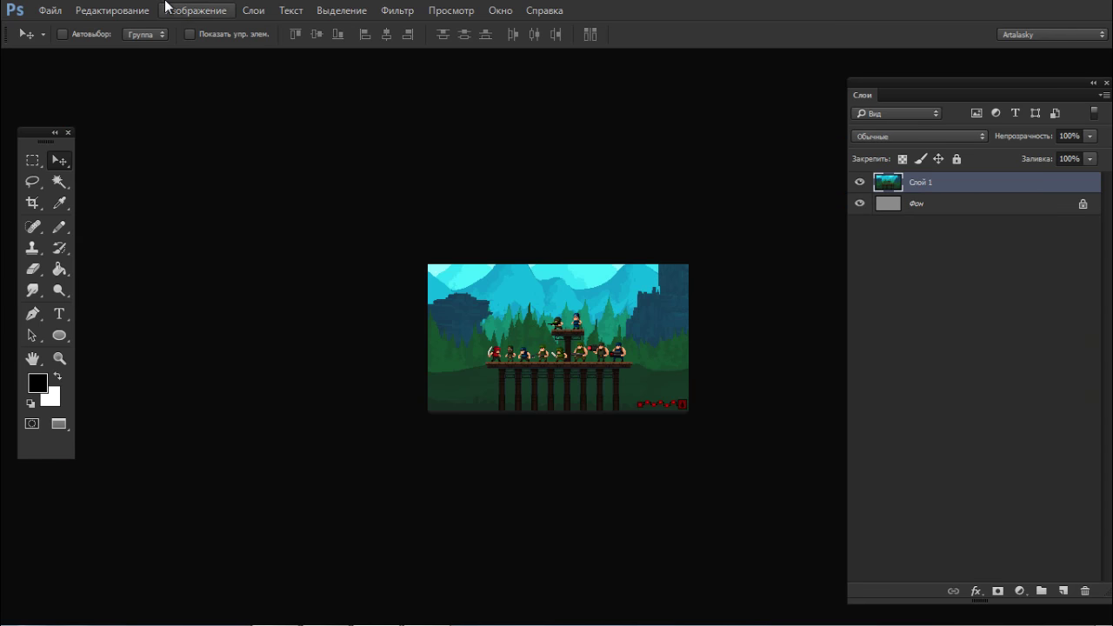
- Upscale the pasted scene 400% to 1280×720 using Nearest Neighbor (hard edges) resampling
click(175, 6)
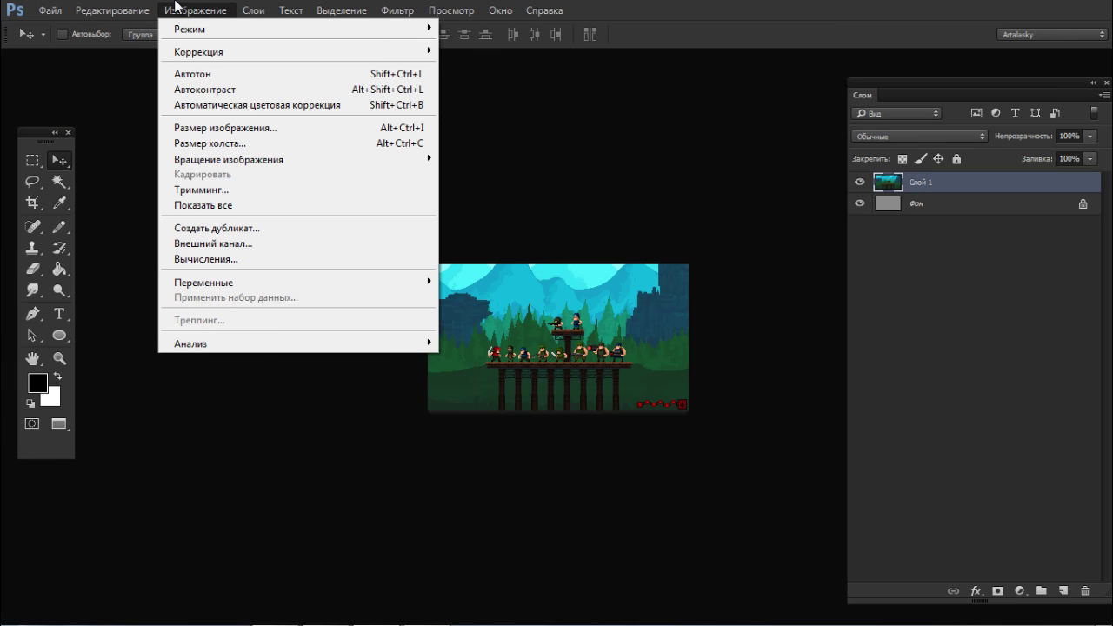
click(328, 127)
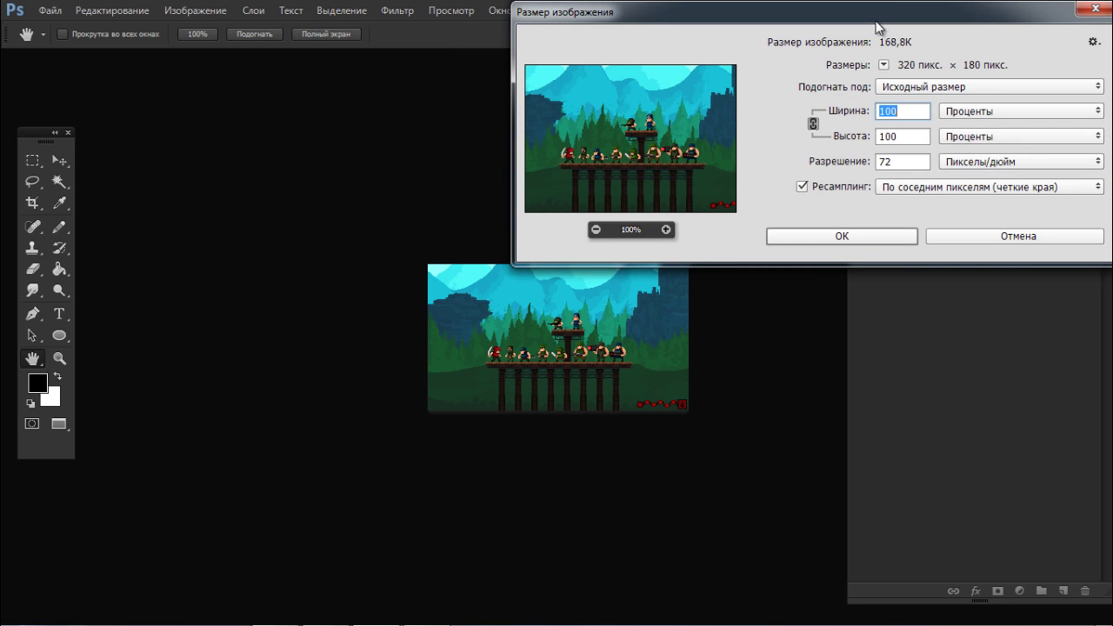
click(1003, 120)
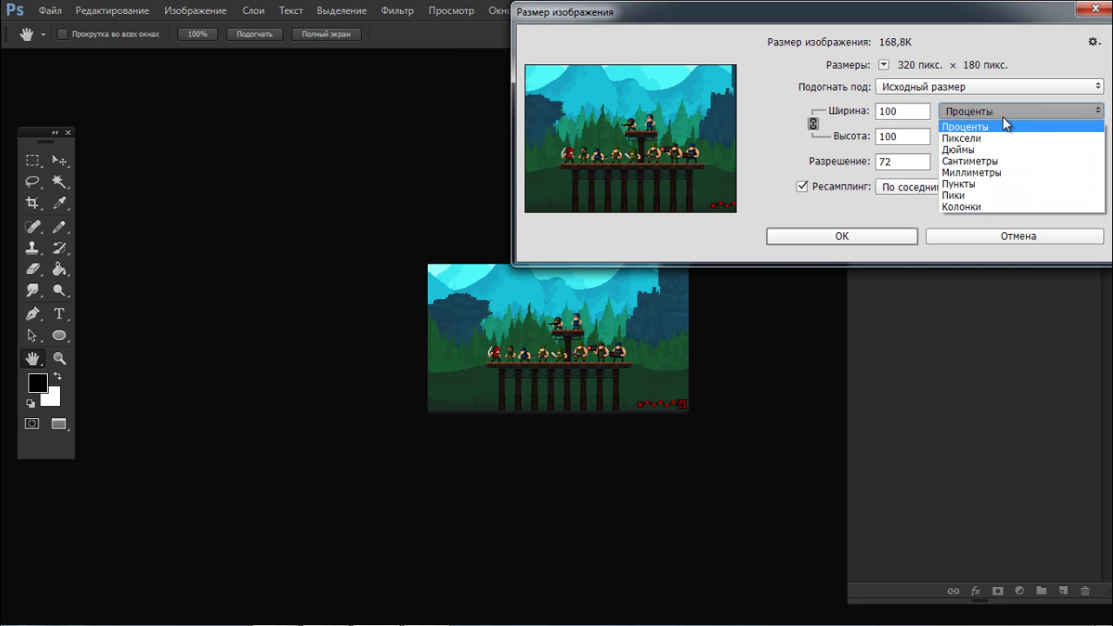
click(1003, 126)
click(921, 111)
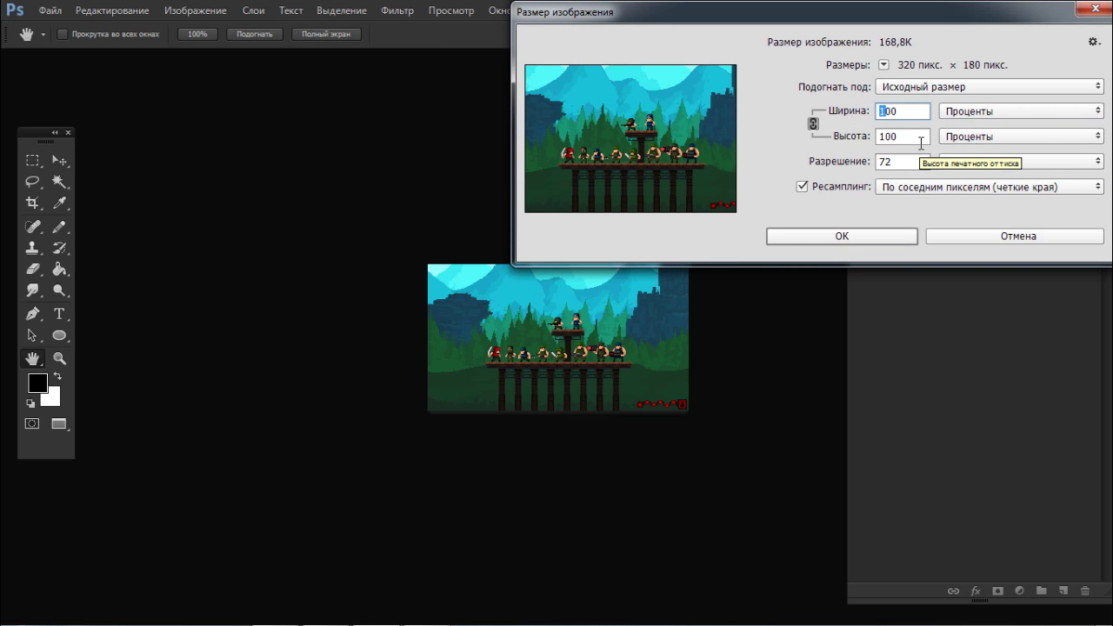
text(400)
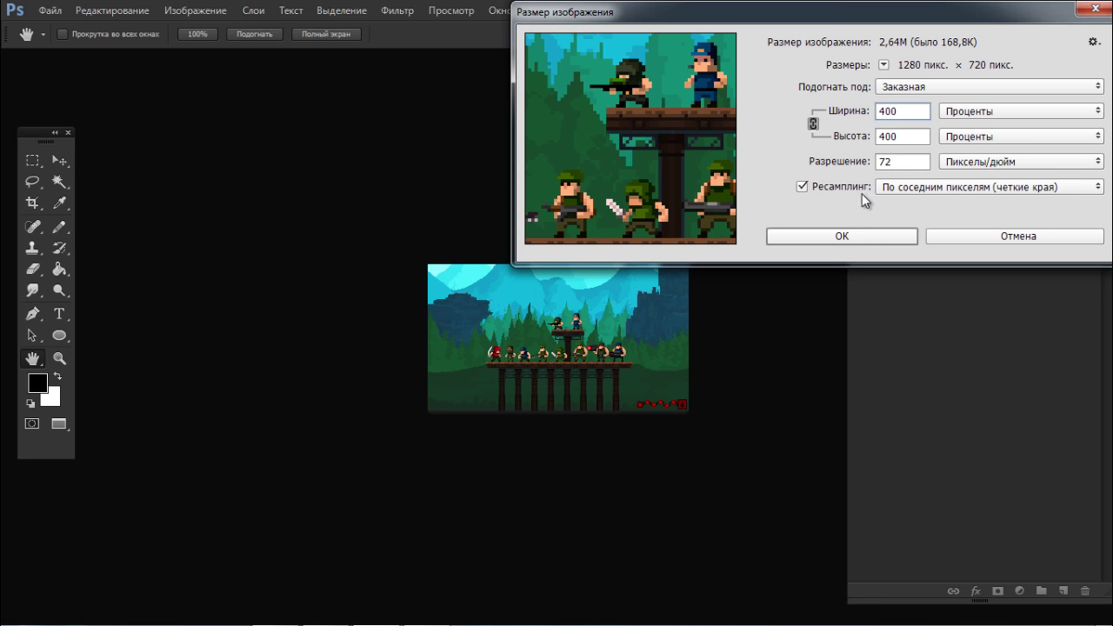
click(801, 186)
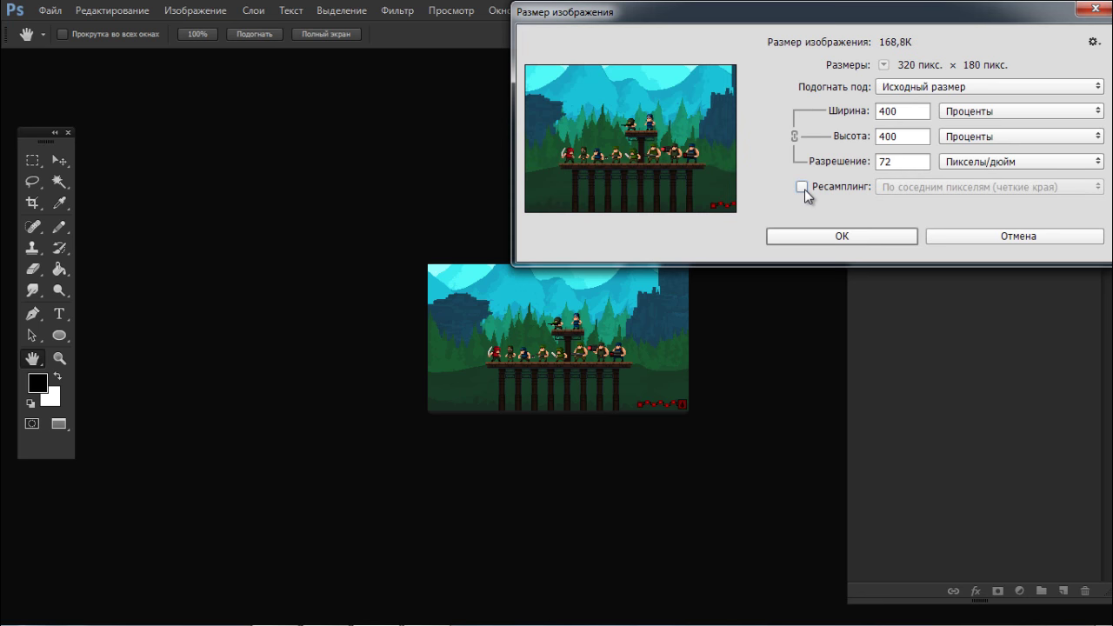
click(803, 189)
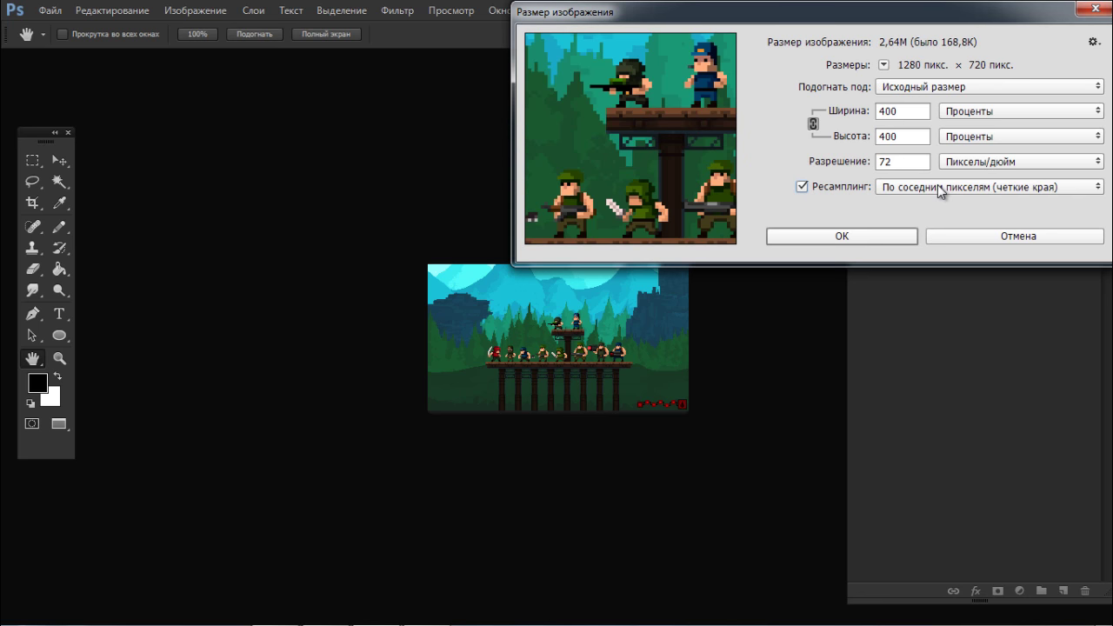
click(939, 188)
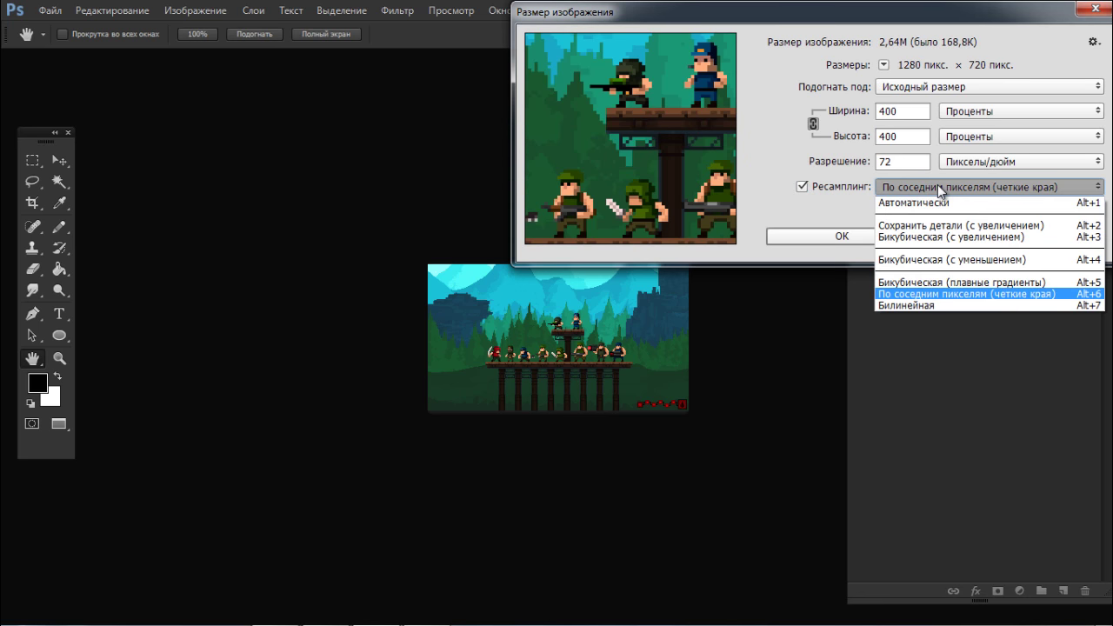
click(941, 294)
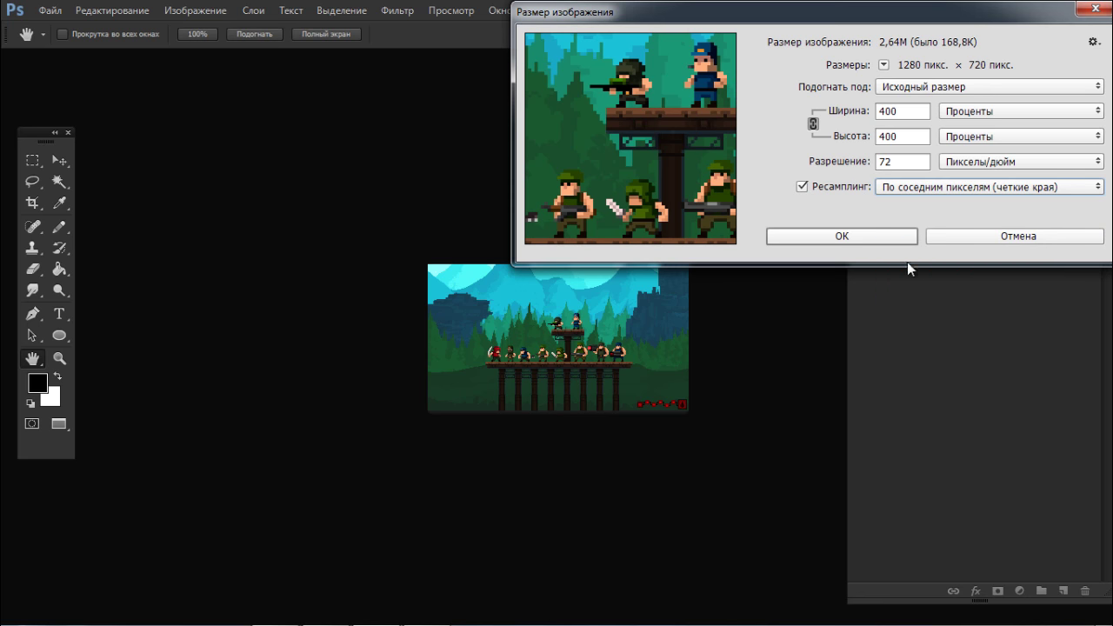
click(842, 236)
key(v)
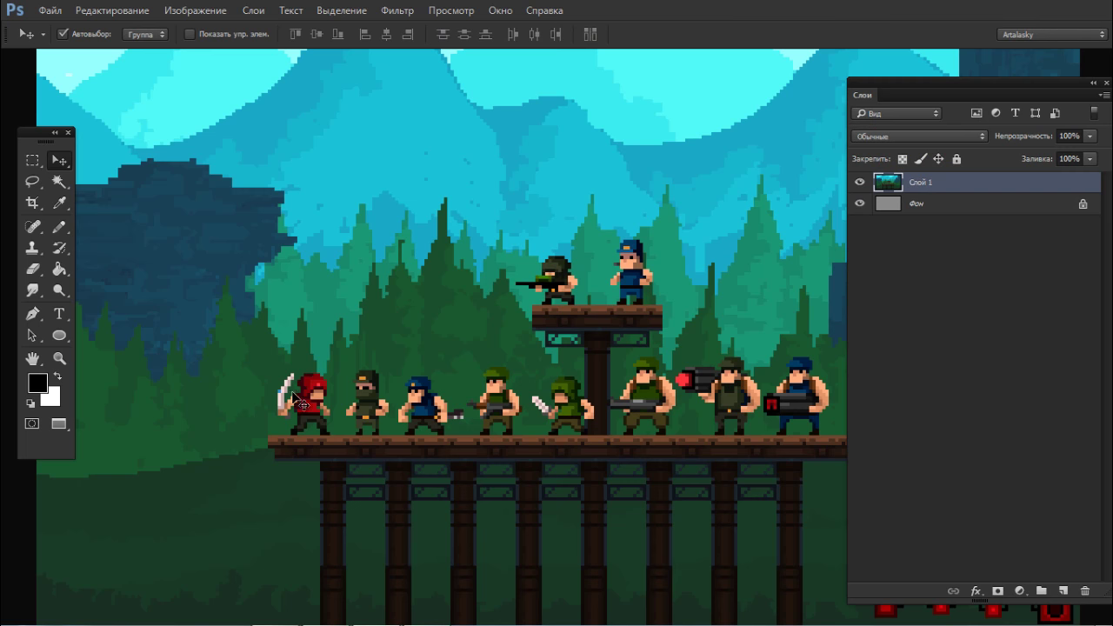
scroll(300, 389, up, 4)
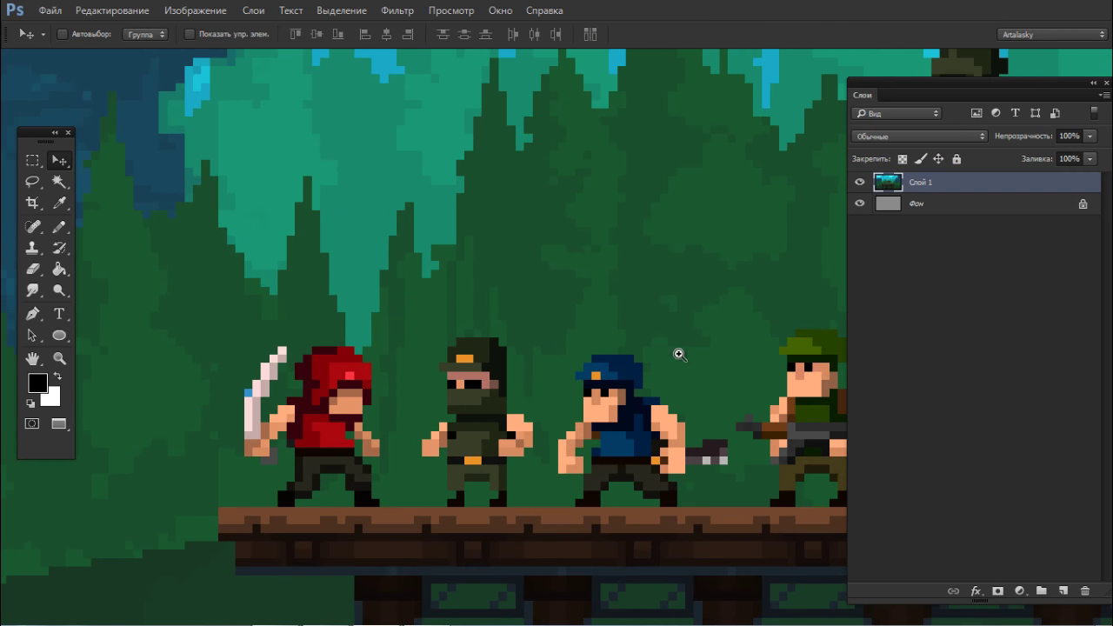
scroll(678, 352, down, 4)
drag(712, 317, 492, 296)
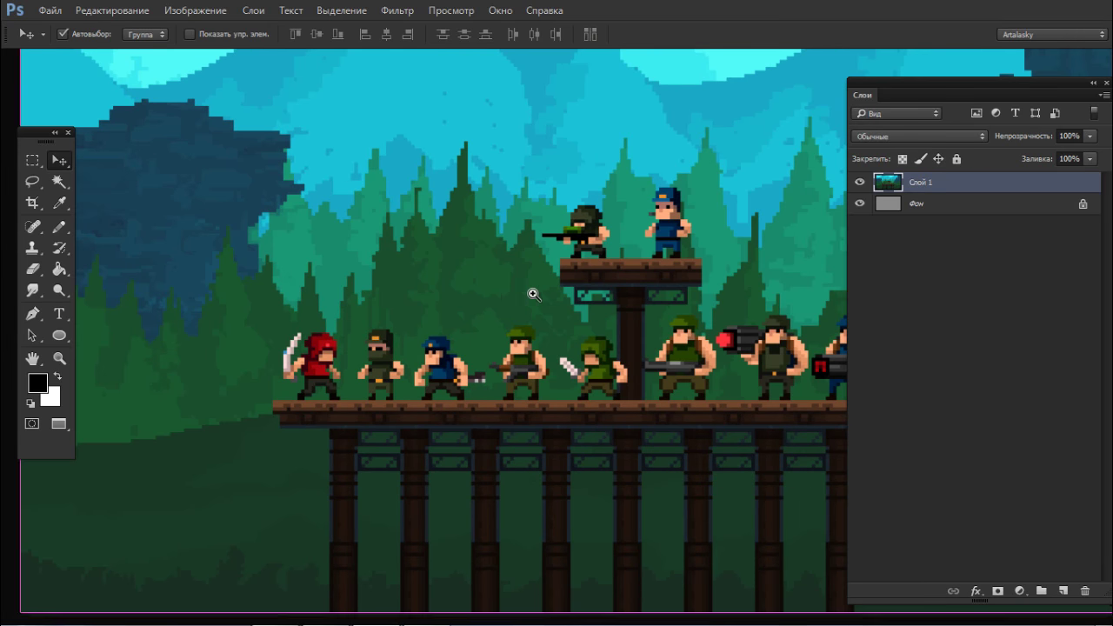
scroll(530, 294, down, 2)
scroll(521, 287, up, 1)
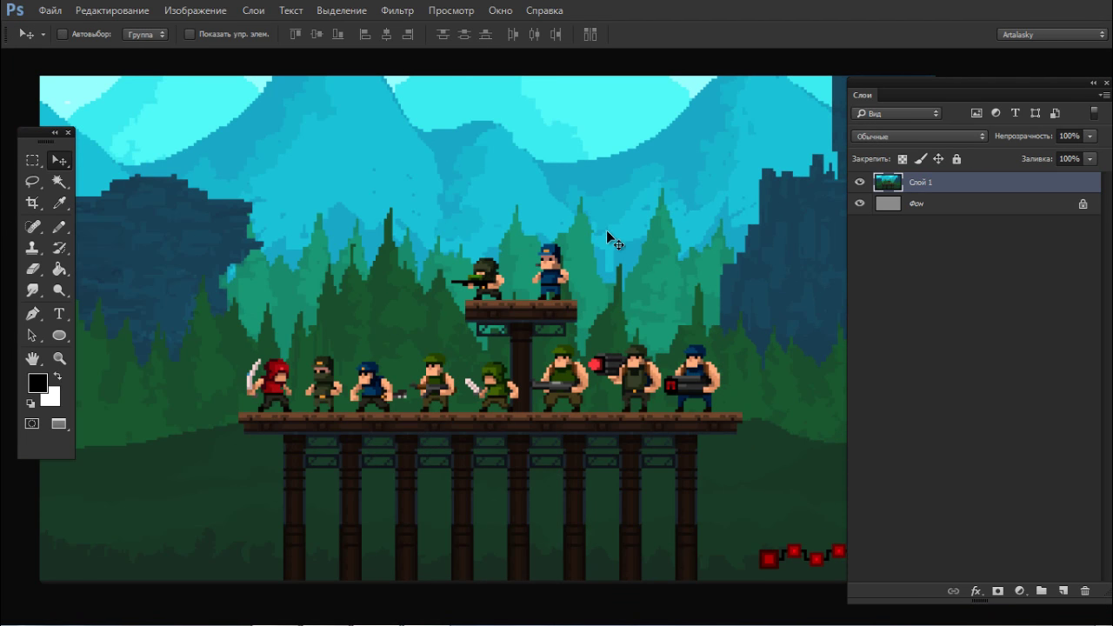
key(f)
key(f)
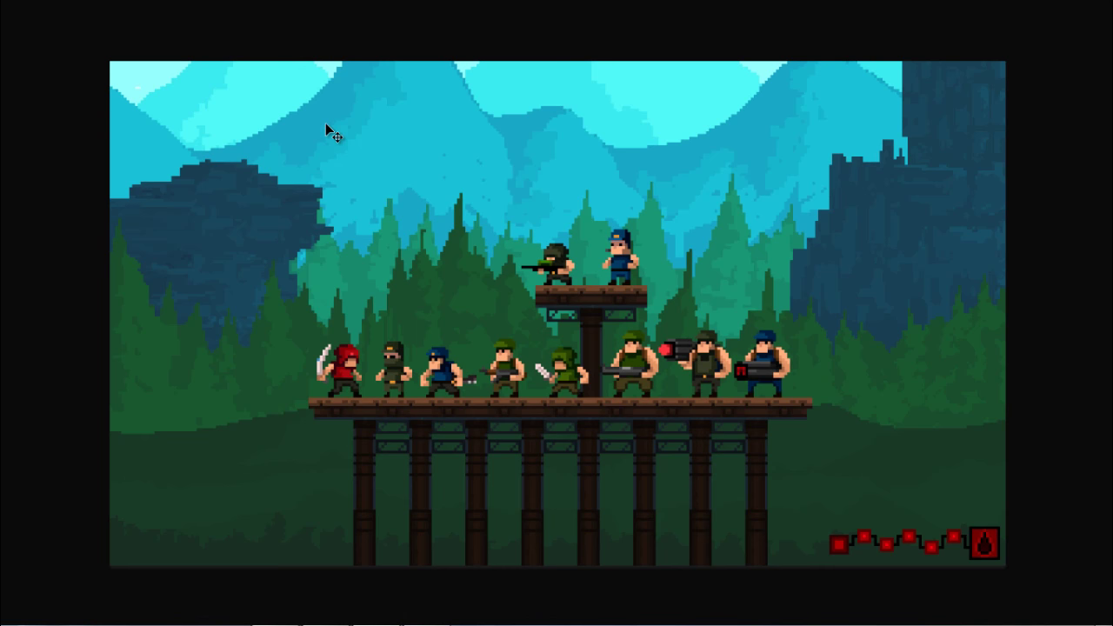
key(f)
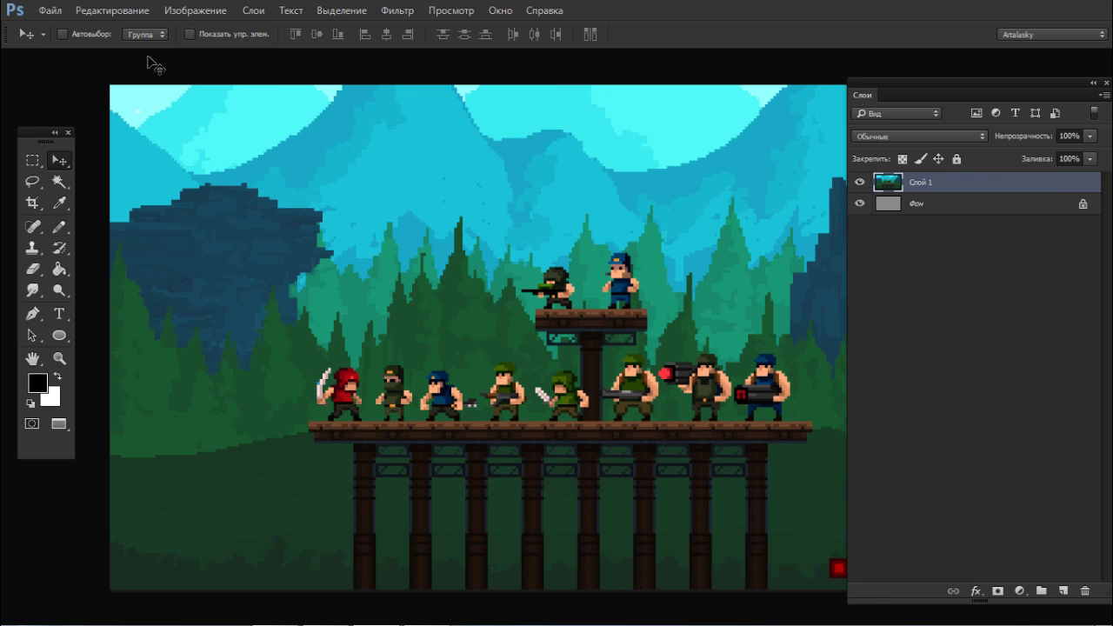
- Save the scene as PNG 'бладласт' with Smallest/Slow compression and no interlacing
click(52, 11)
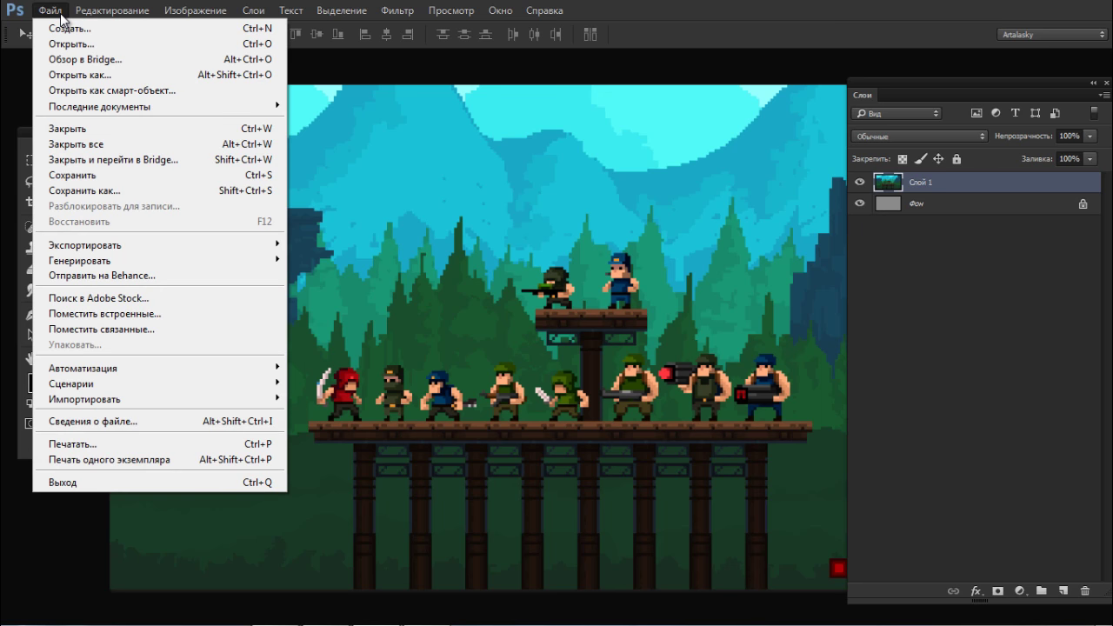
click(130, 192)
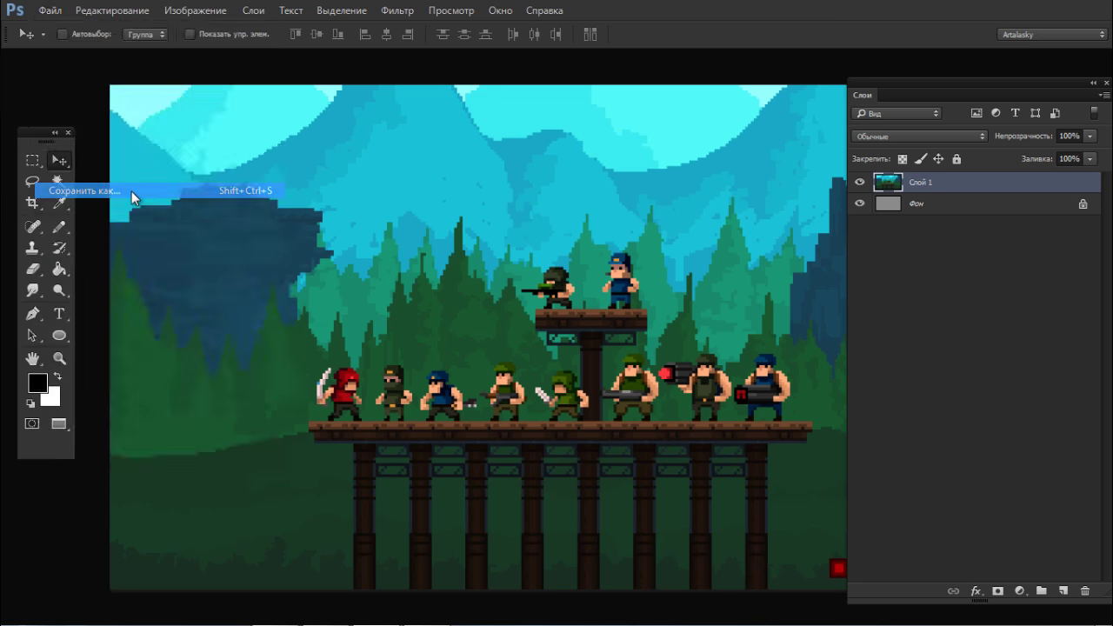
click(213, 454)
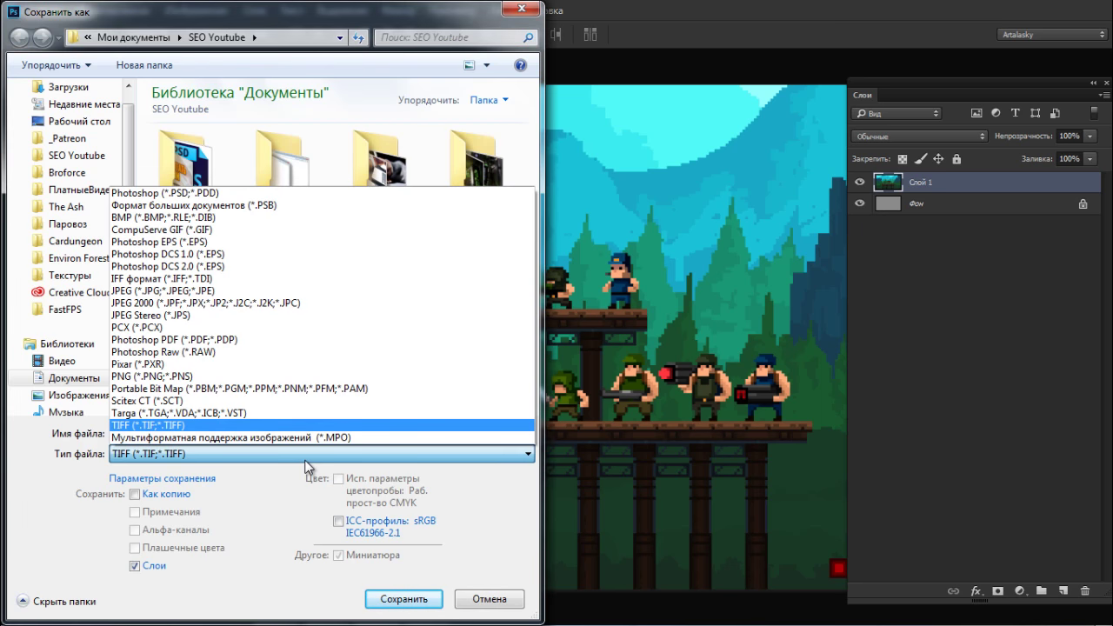
click(217, 377)
key(Return)
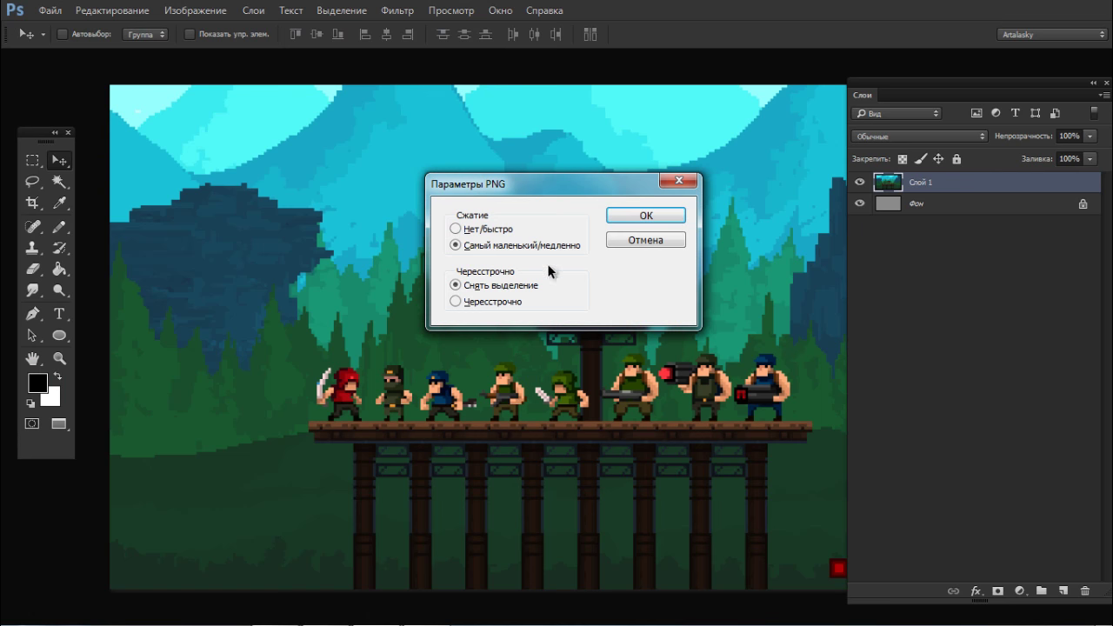
click(648, 214)
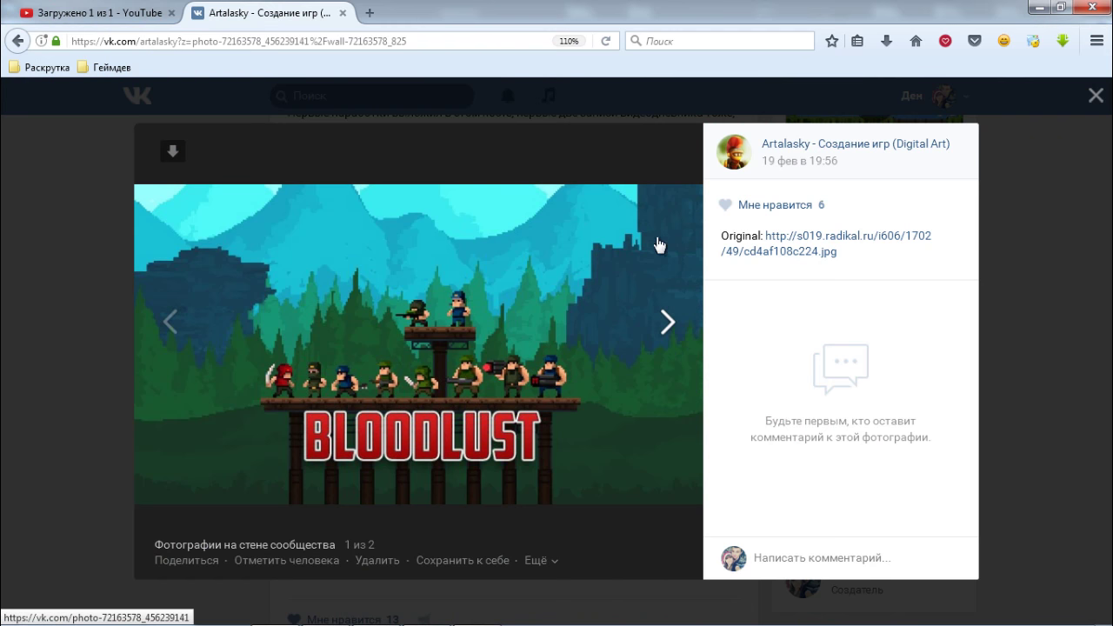
- Open the second wall photo's original, XqHNo350pkA.jpg, in a new tab and zoom in on it
click(668, 326)
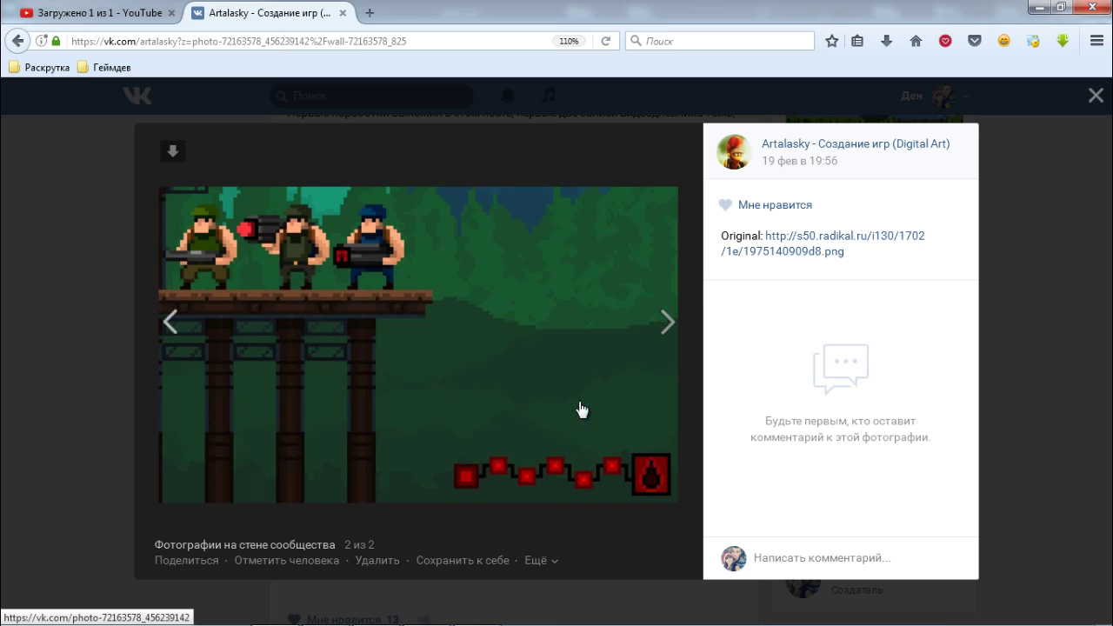
double_click(424, 289)
double_click(603, 219)
double_click(532, 238)
click(539, 561)
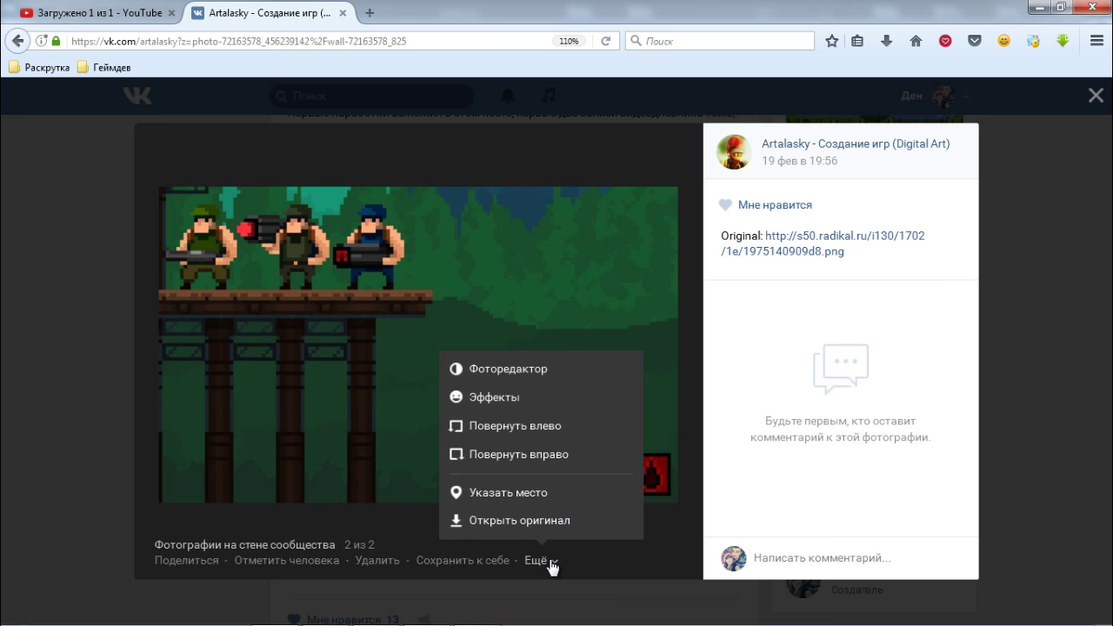
click(549, 519)
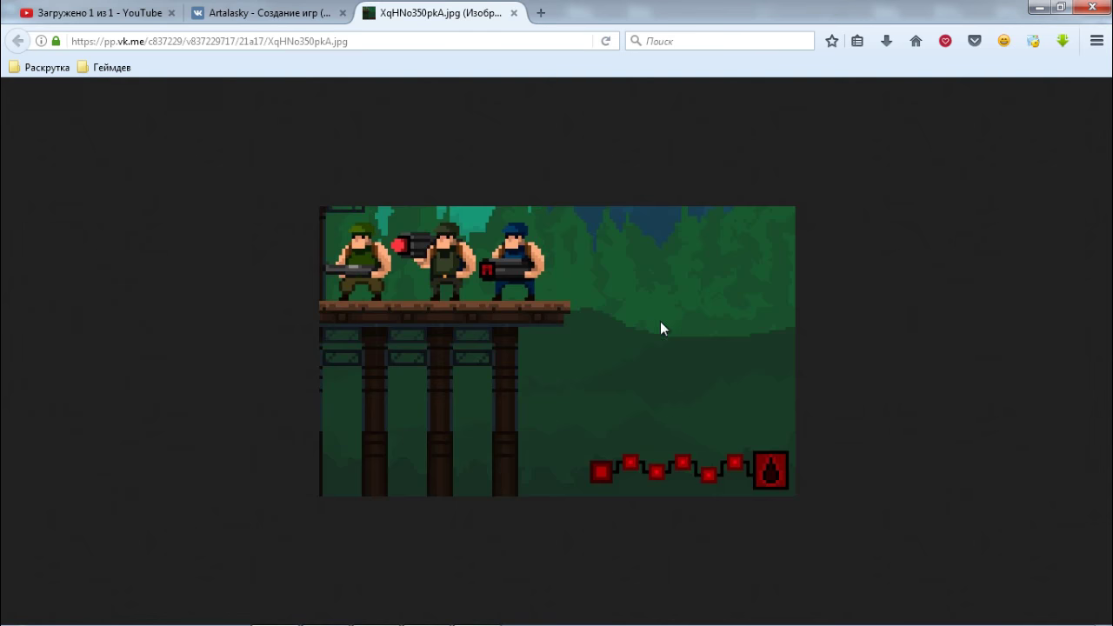
key(ctrl+plus)
drag(376, 41, 294, 61)
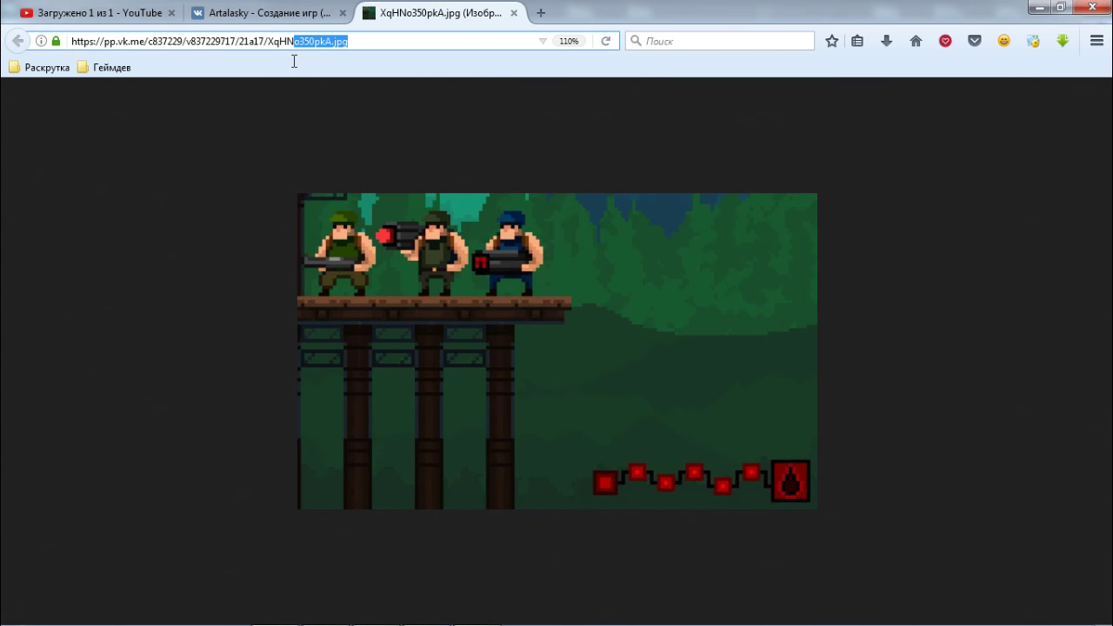
- Back on the community wall, start a new post, attach the forest photo and view it full size
click(261, 12)
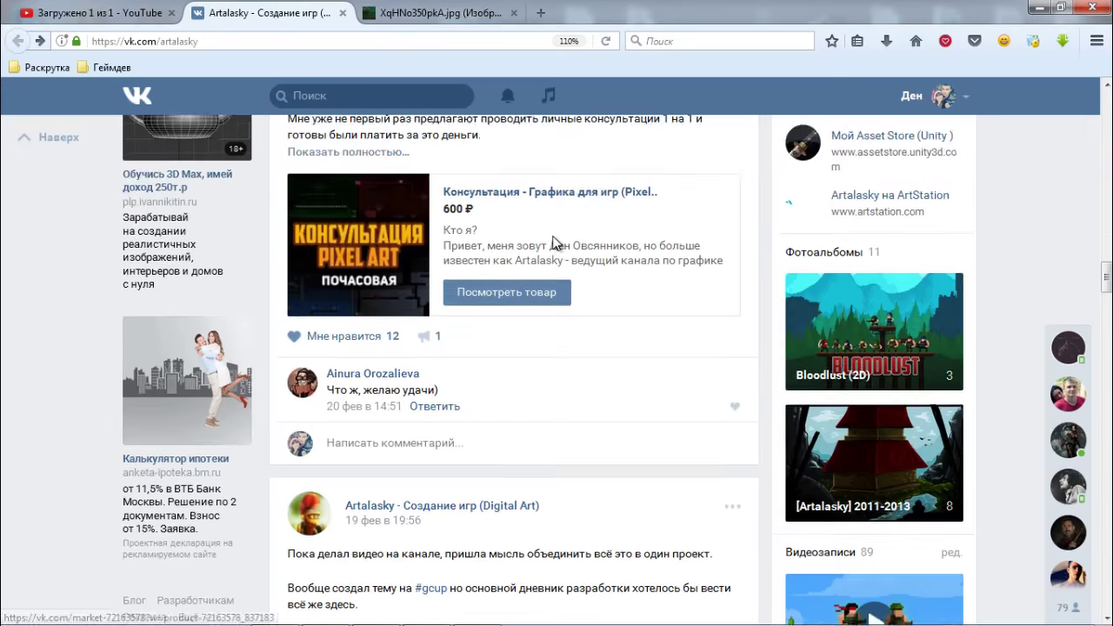
scroll(546, 295, up, 5)
scroll(546, 296, up, 2)
scroll(547, 295, up, 5)
scroll(479, 365, up, 2)
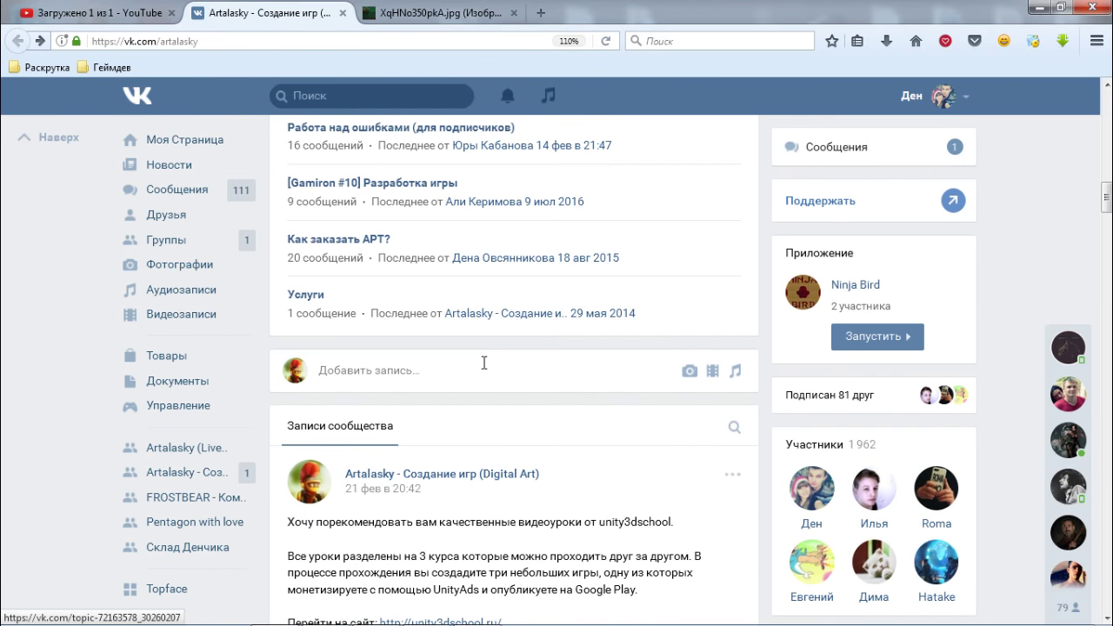
click(477, 366)
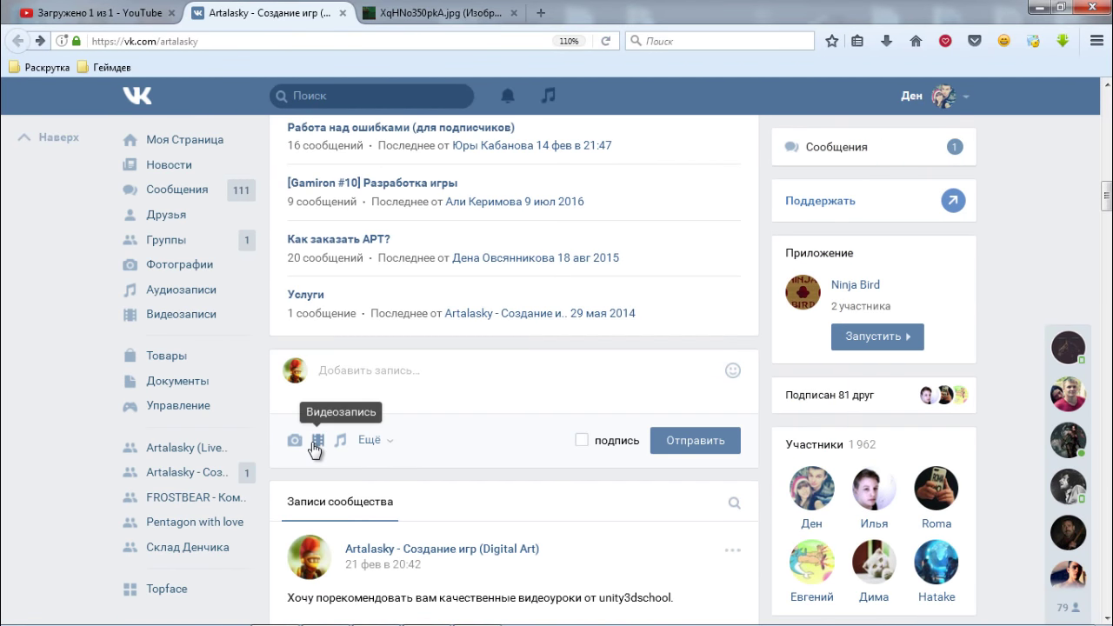
click(297, 442)
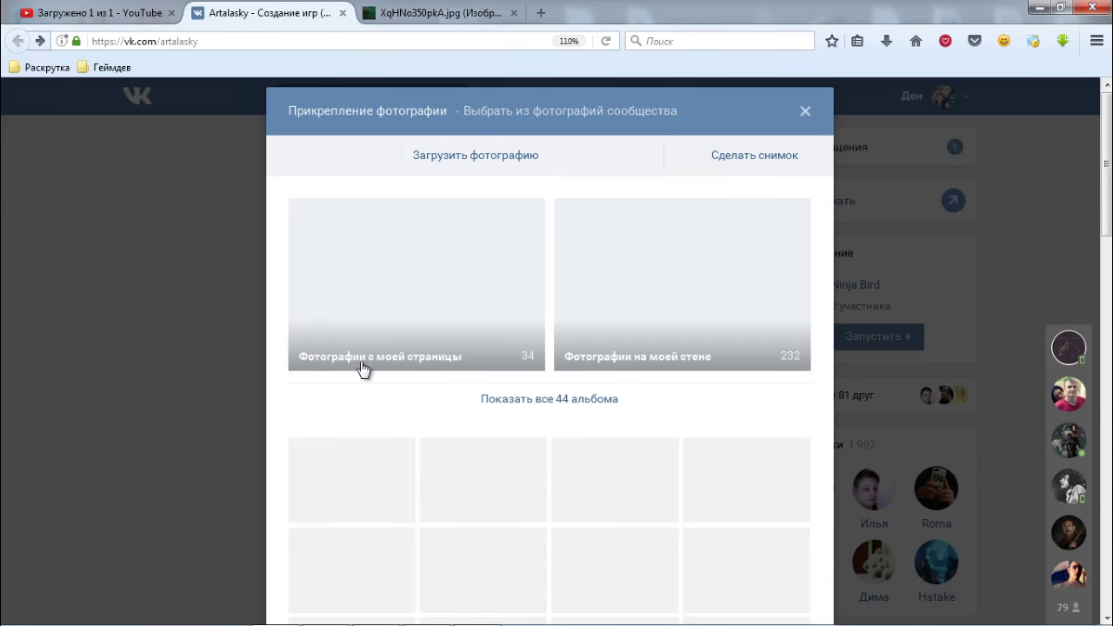
click(476, 230)
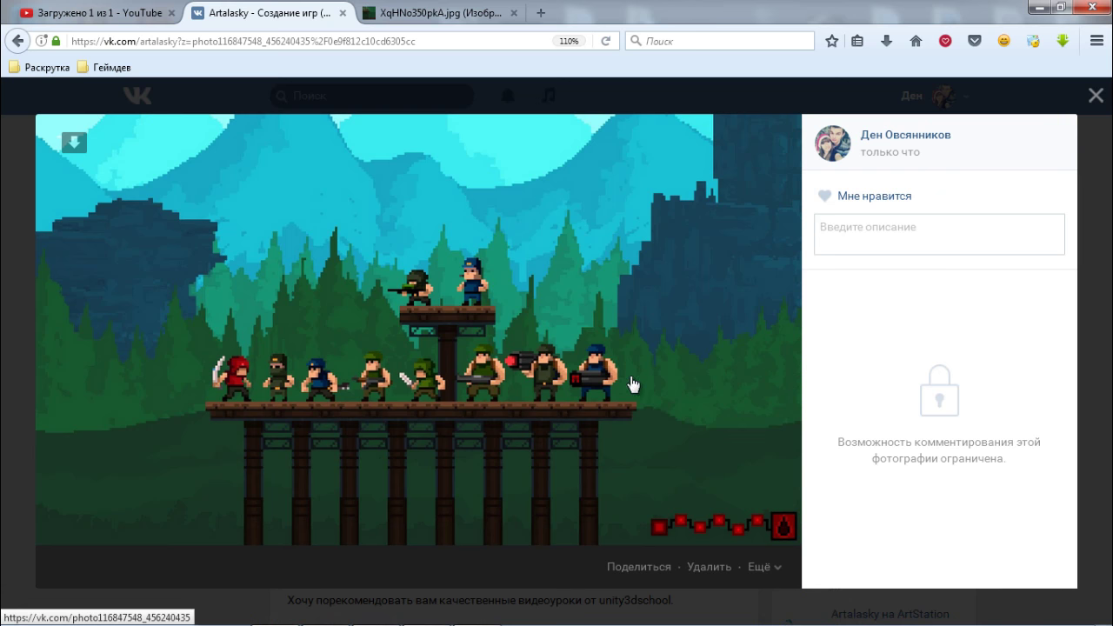
mouse_move(764, 567)
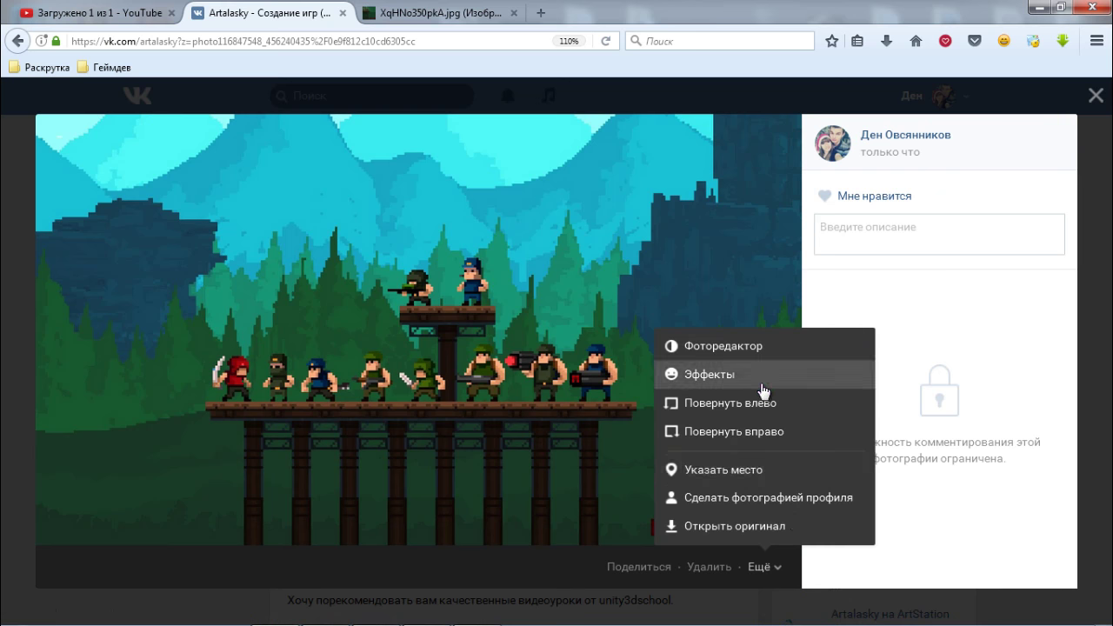
- Open the attached forest photo's original in a new tab to check it at full size
click(768, 532)
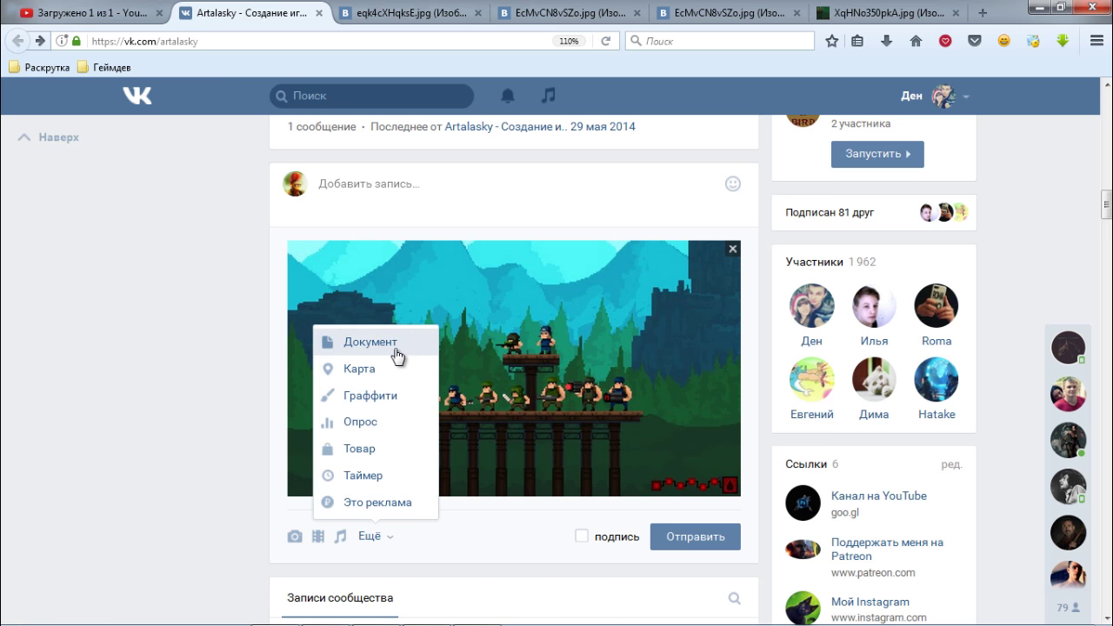
- Attach бладласт.png as a 40 KB document to the post and view it fitted in a new tab
click(396, 355)
click(552, 154)
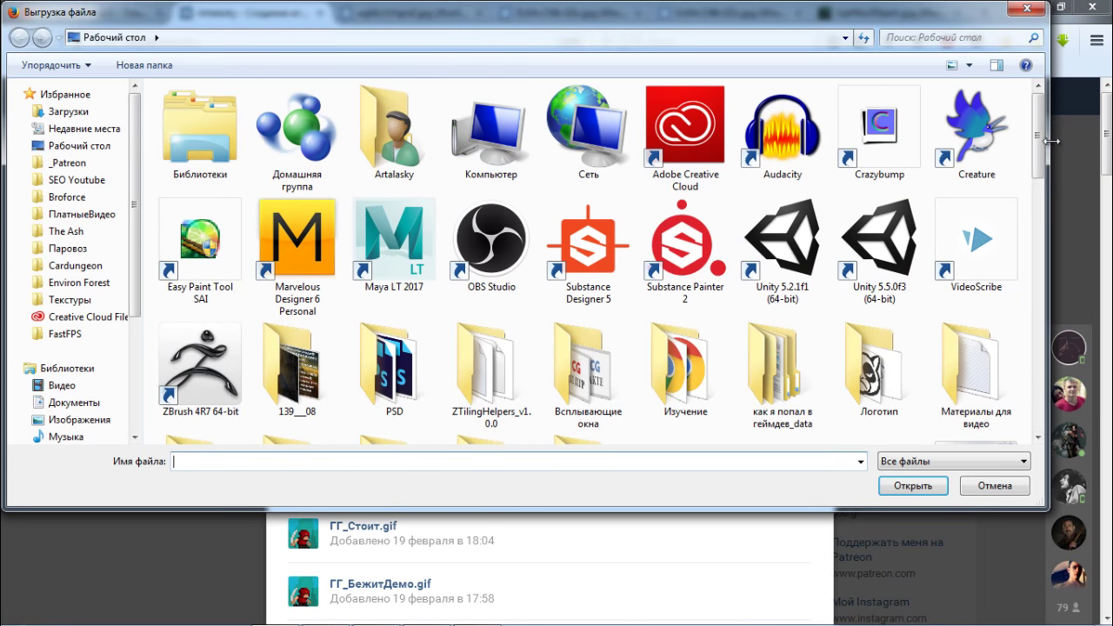
scroll(367, 552, down, 1)
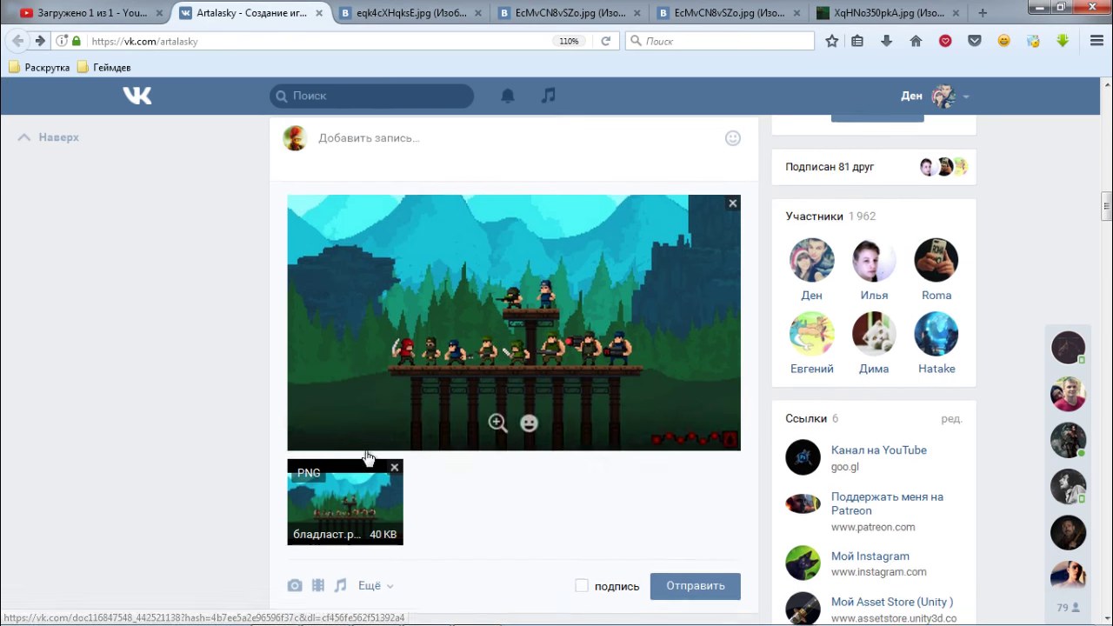
scroll(368, 458, down, 1)
click(363, 463)
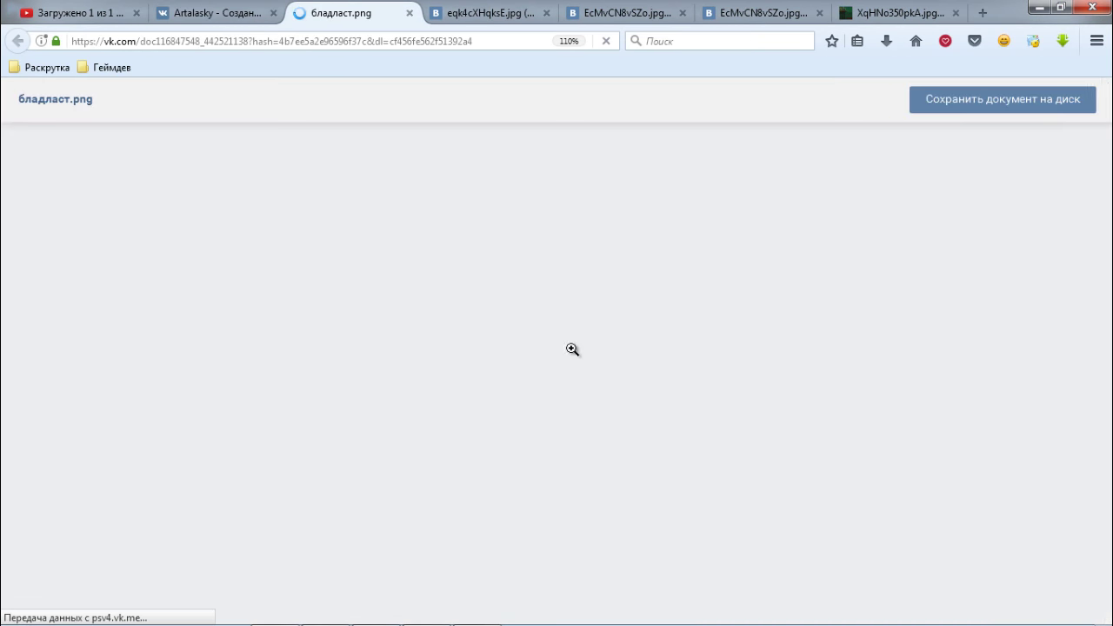
scroll(879, 424, down, 3)
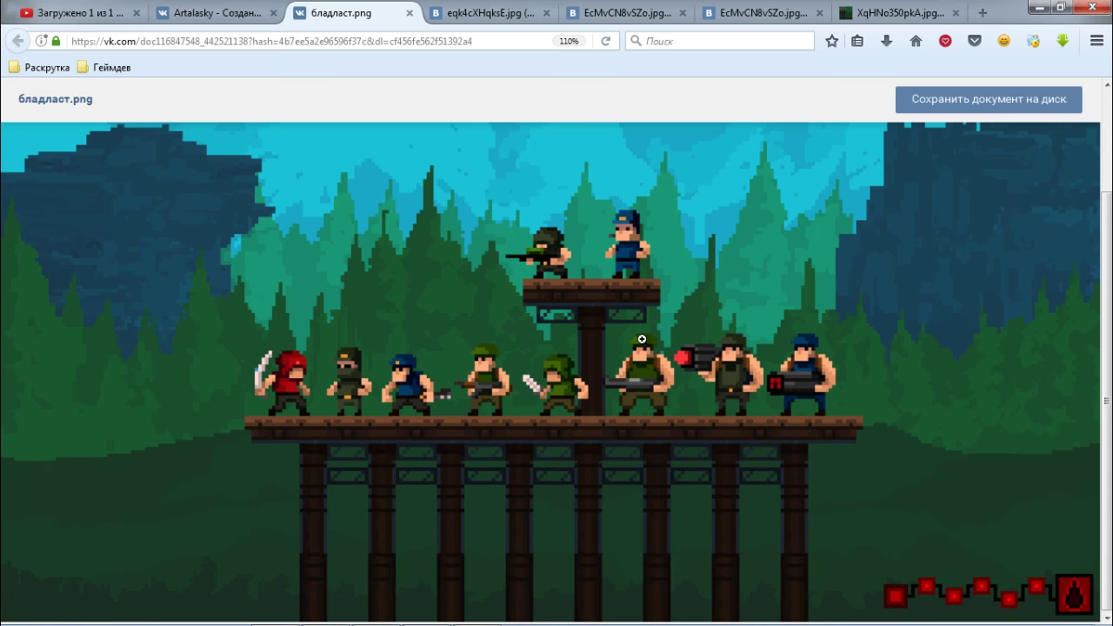
click(642, 339)
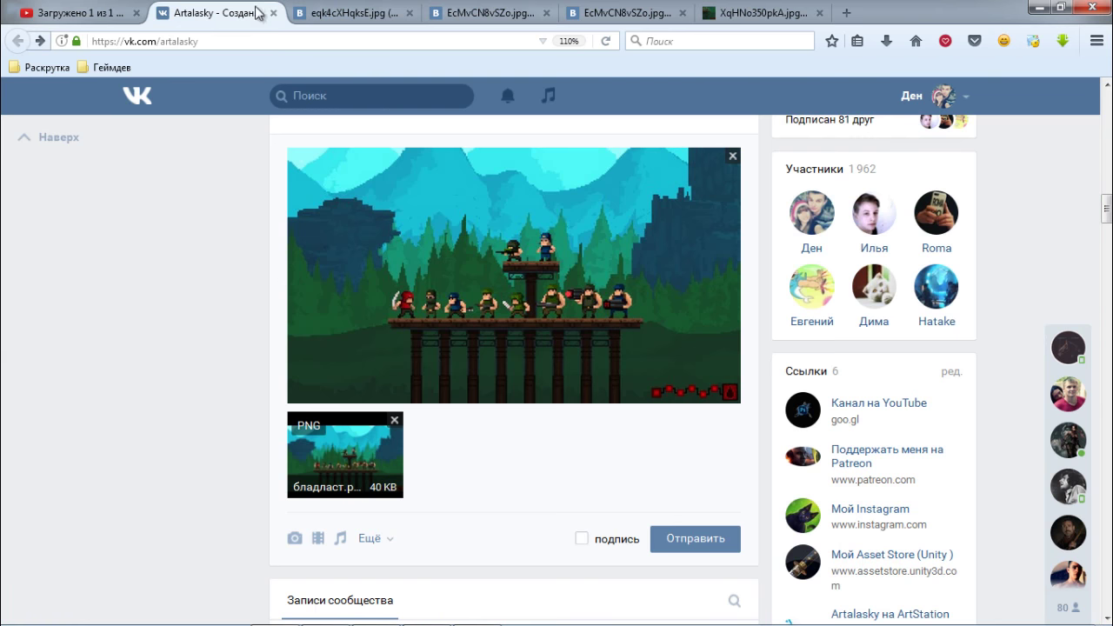
- Check the 32×32 red-hooded sprite's image size in Photoshop, then play file.gif in the VK draft
click(410, 12)
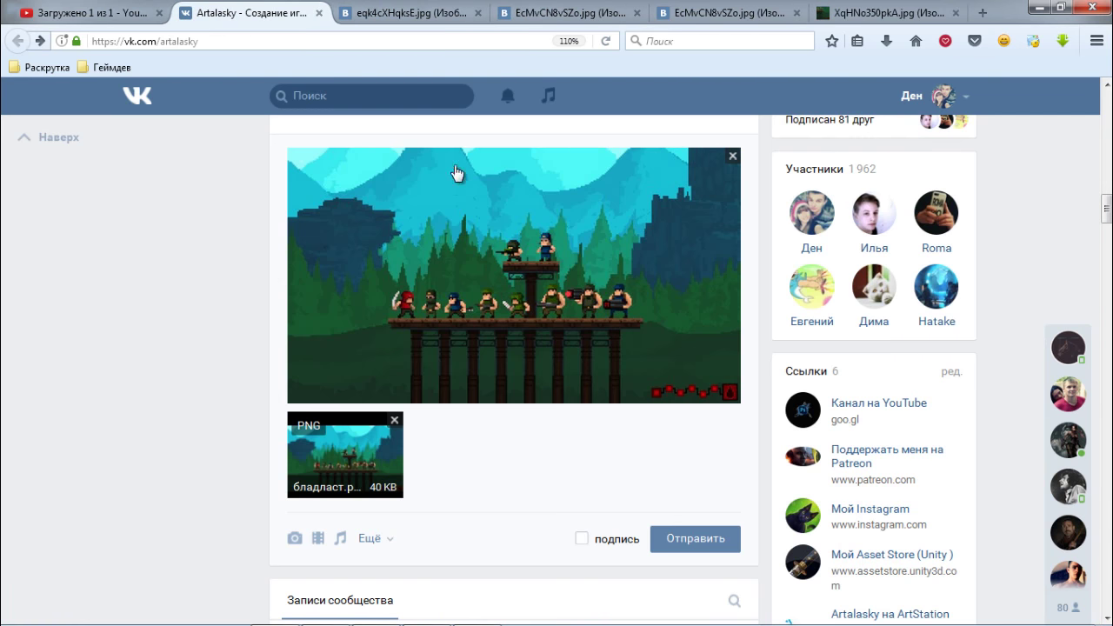
key(alt+Tab)
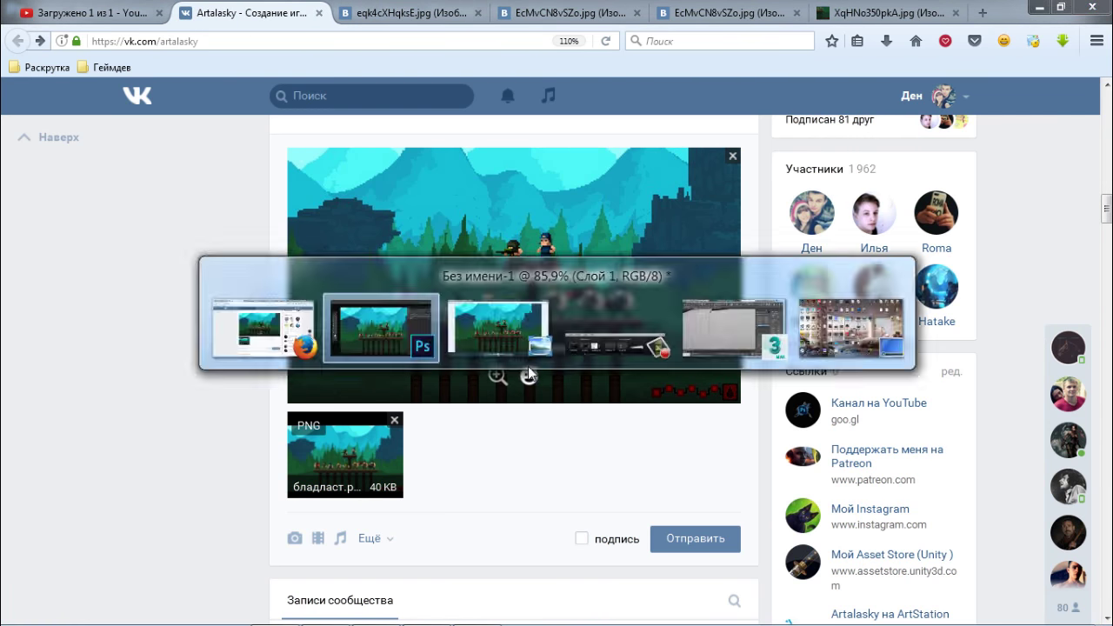
key(ctrl+Tab)
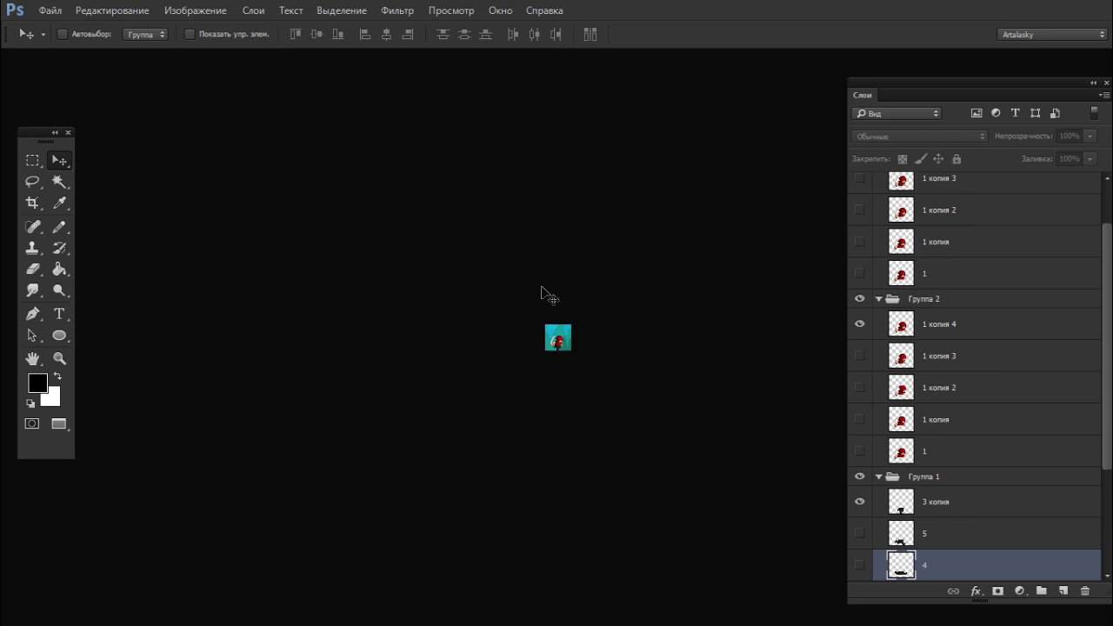
key(alt+Tab)
key(alt+Tab)
key(alt+Tab)
key(alt+Tab)
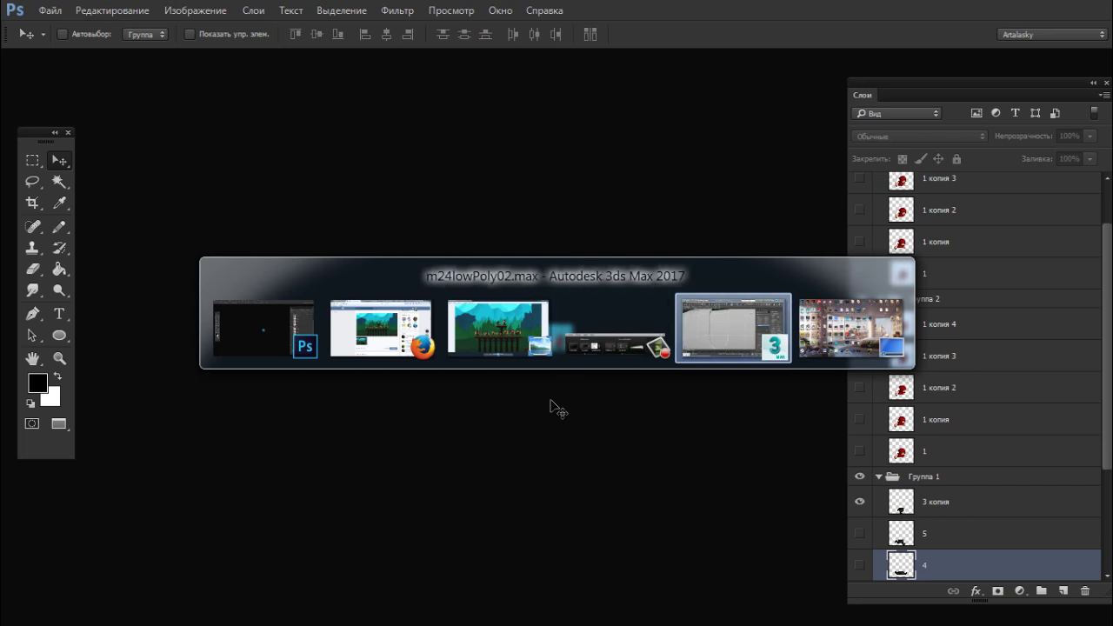
key(Escape)
click(195, 11)
click(243, 128)
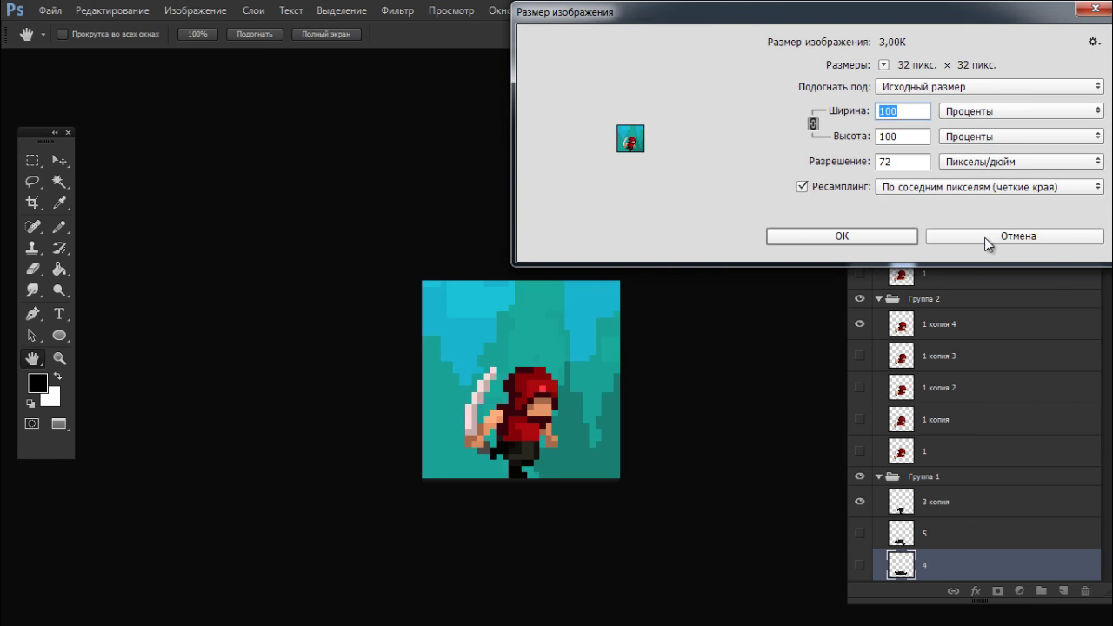
click(984, 238)
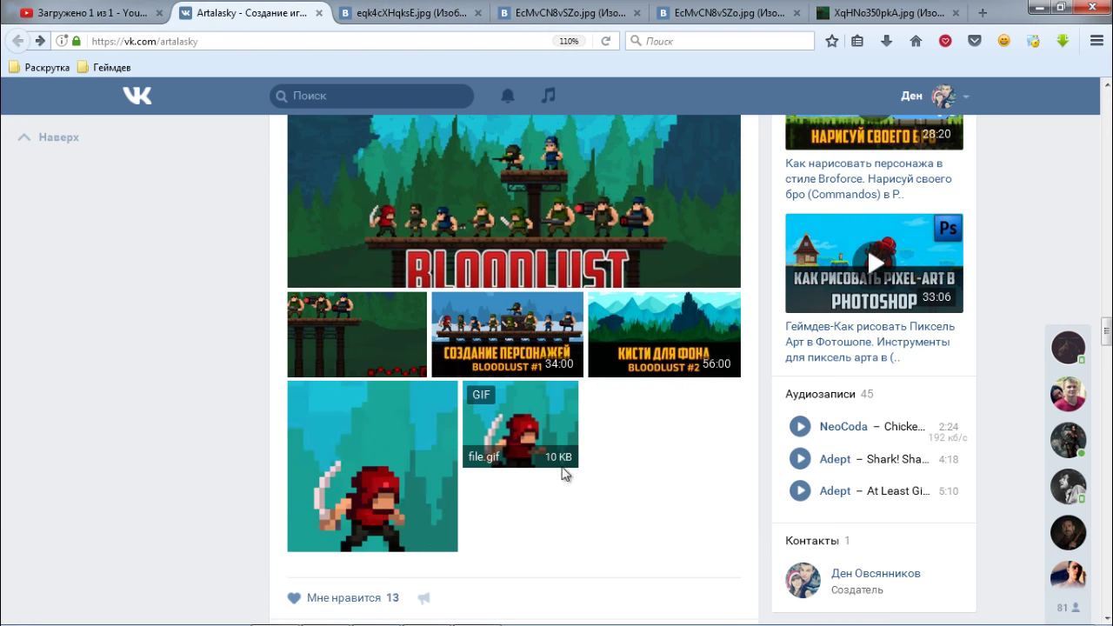
click(531, 426)
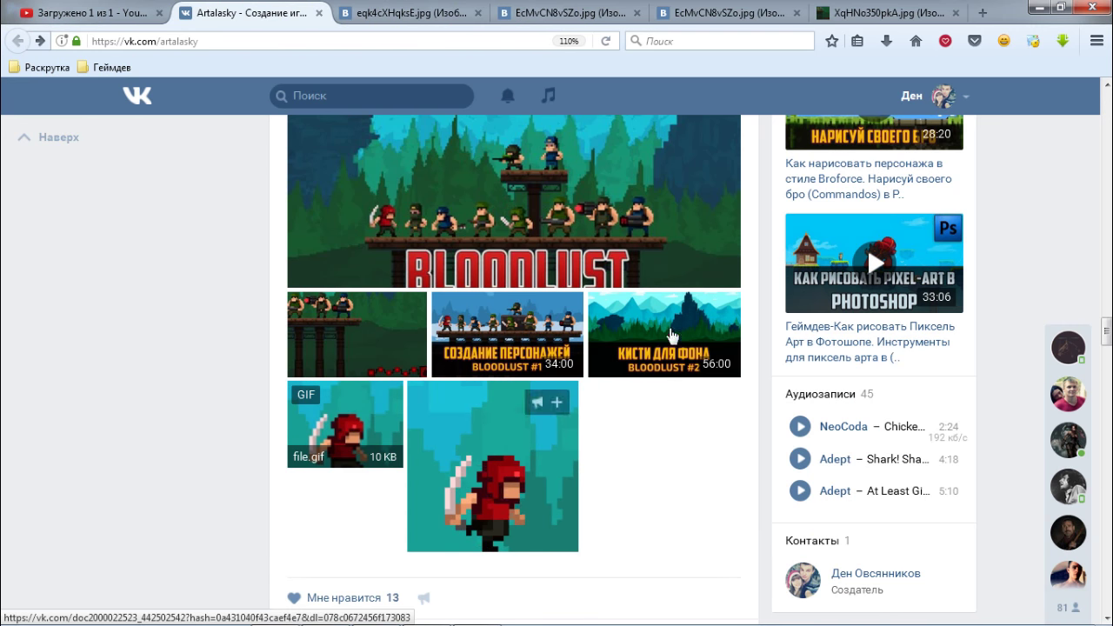
- Resize the red-hooded sprite to 600% with nearest-neighbour (hard edges) resampling
key(alt+Tab)
click(222, 11)
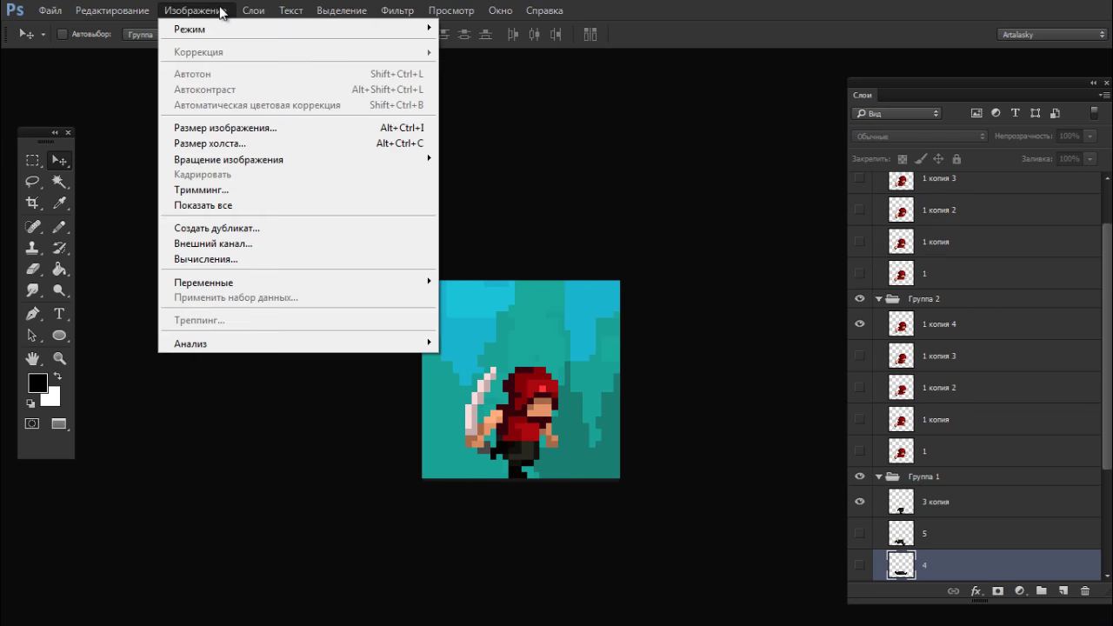
click(284, 127)
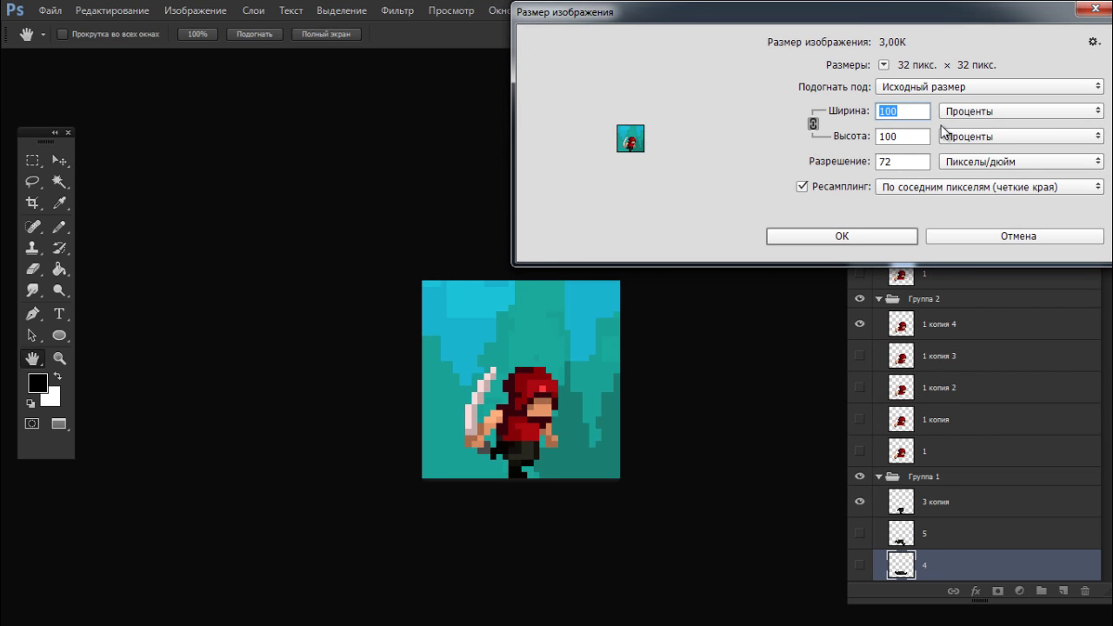
text(500)
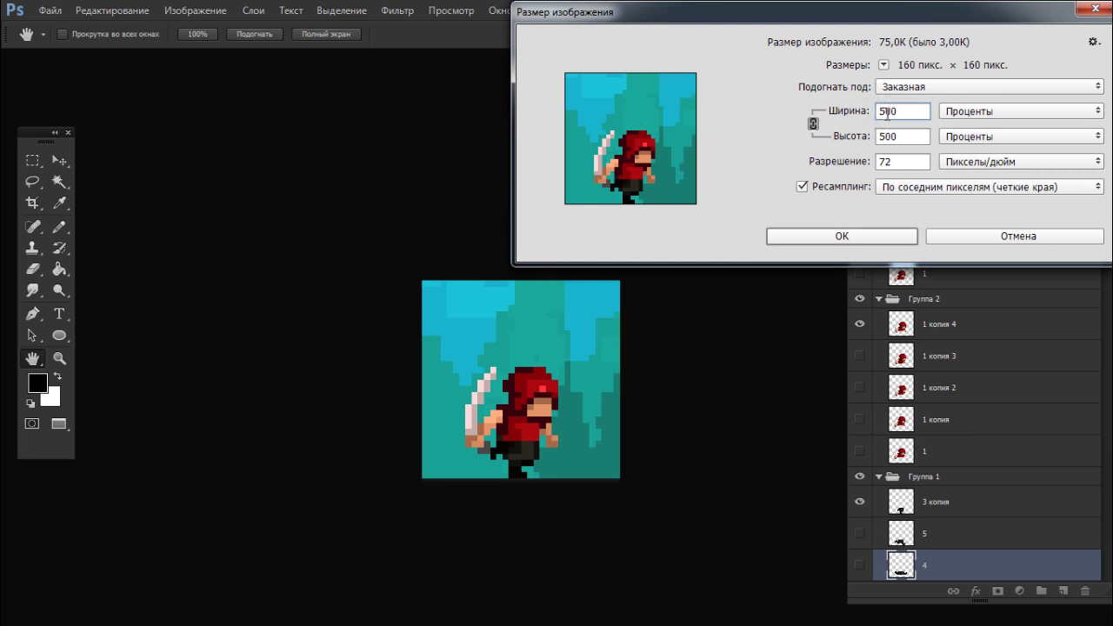
text(6)
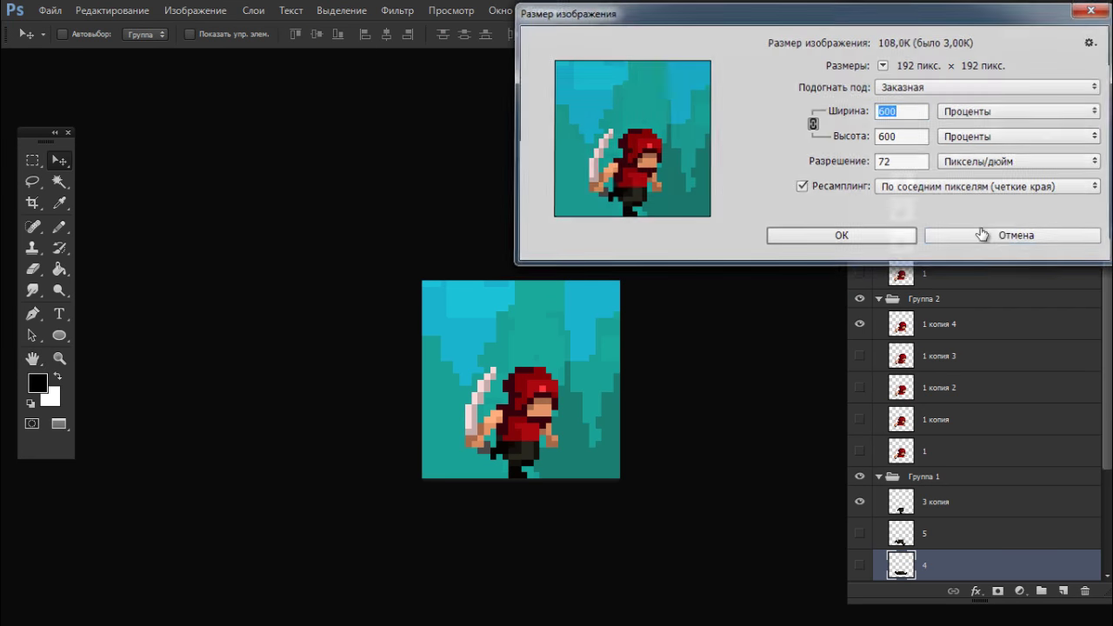
click(999, 235)
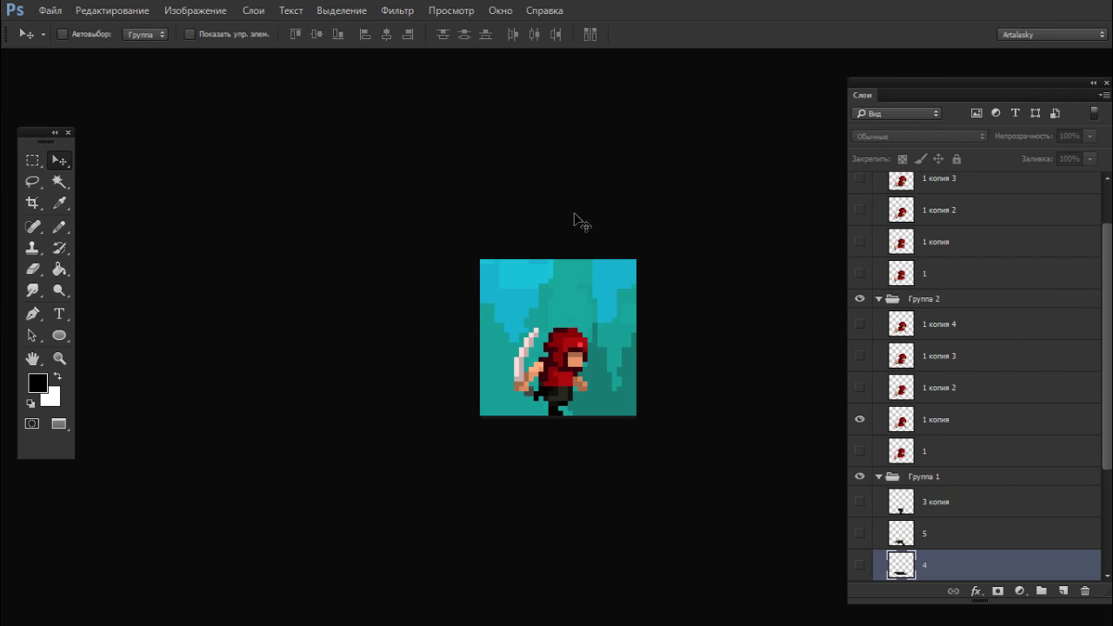
- Reopen Image Size to confirm the sprite is now 192×192 pixels
click(204, 10)
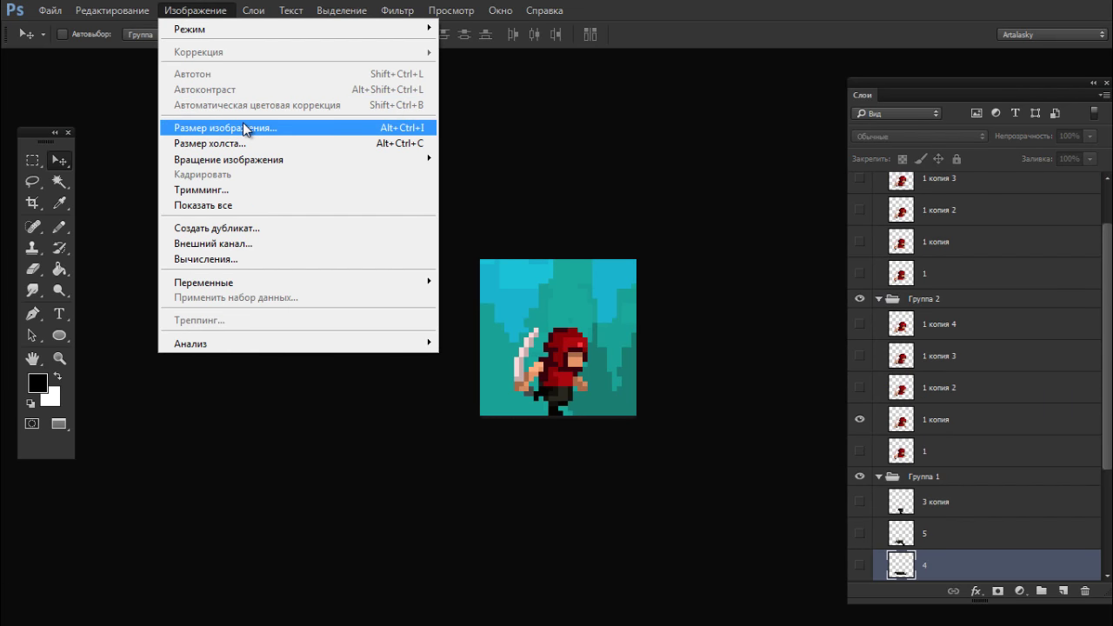
click(247, 128)
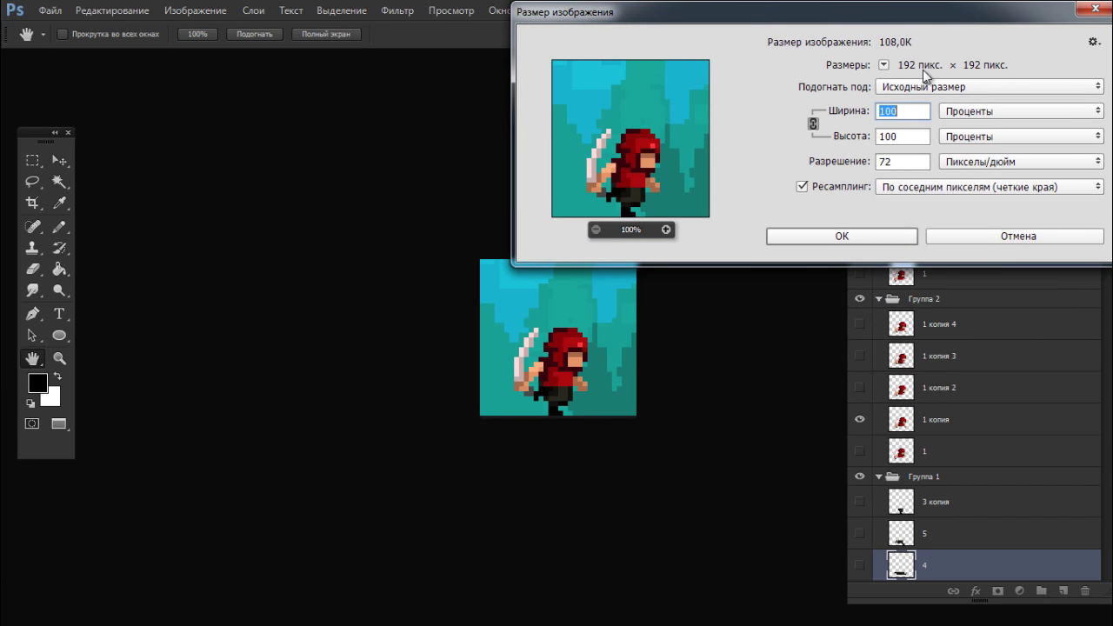
click(971, 239)
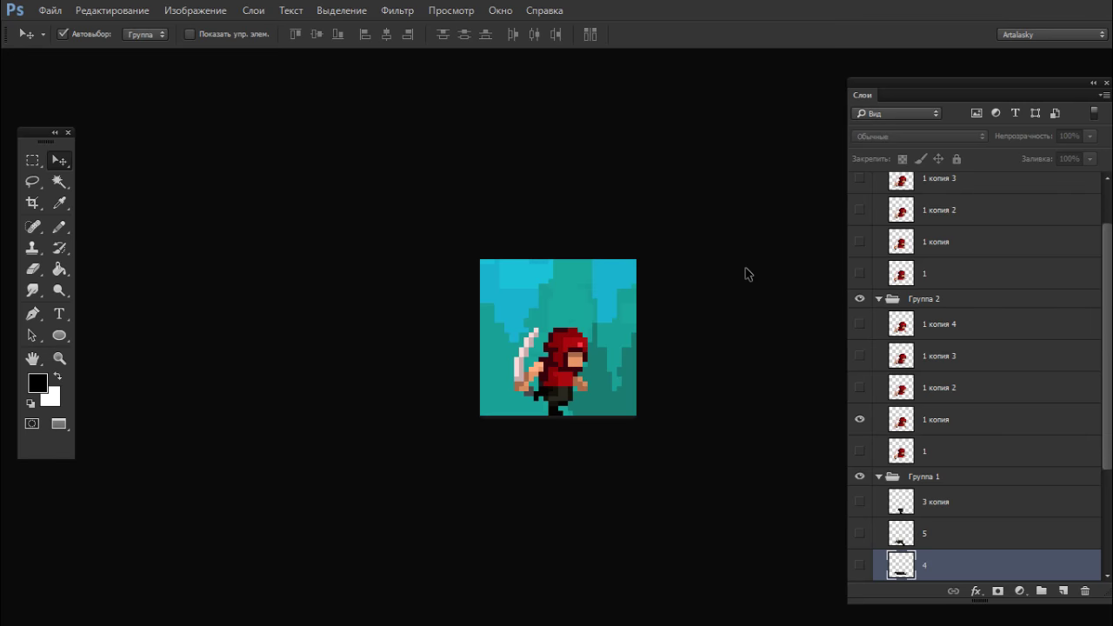
- In Save for Web, keep GIF format with 0% dithering and transparency turned off
key(ctrl+alt+shift+s)
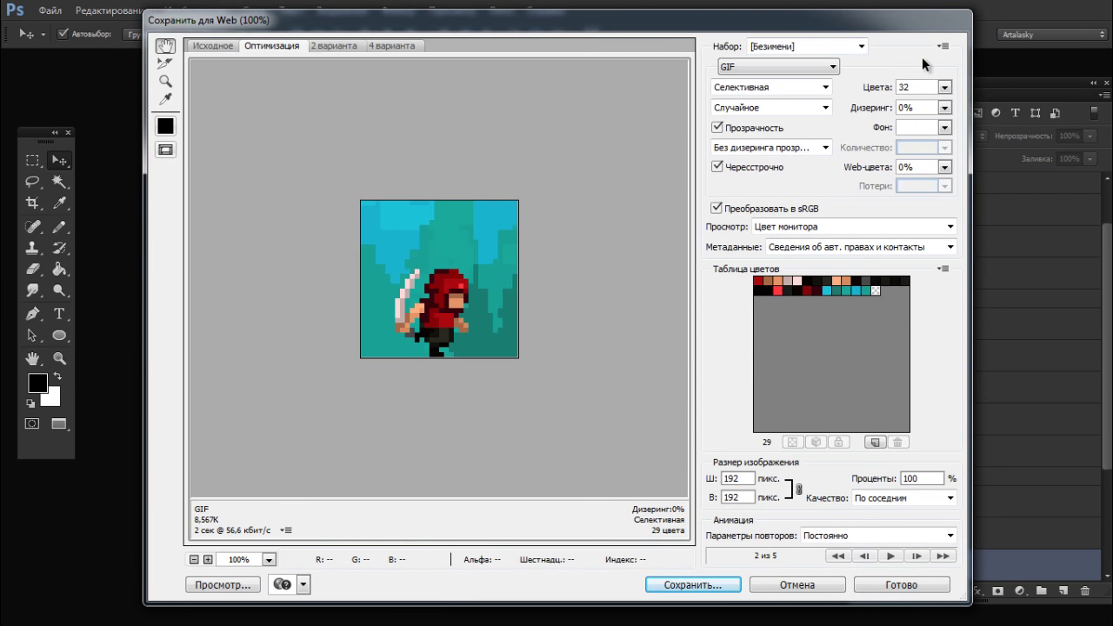
click(823, 68)
click(822, 79)
click(945, 108)
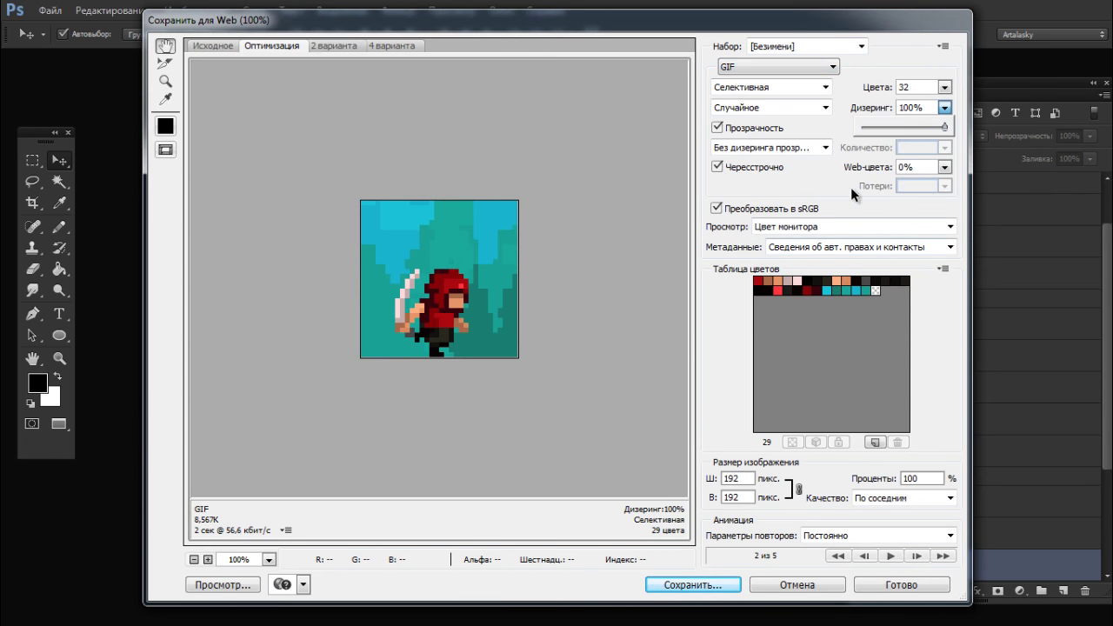
drag(870, 128, 723, 126)
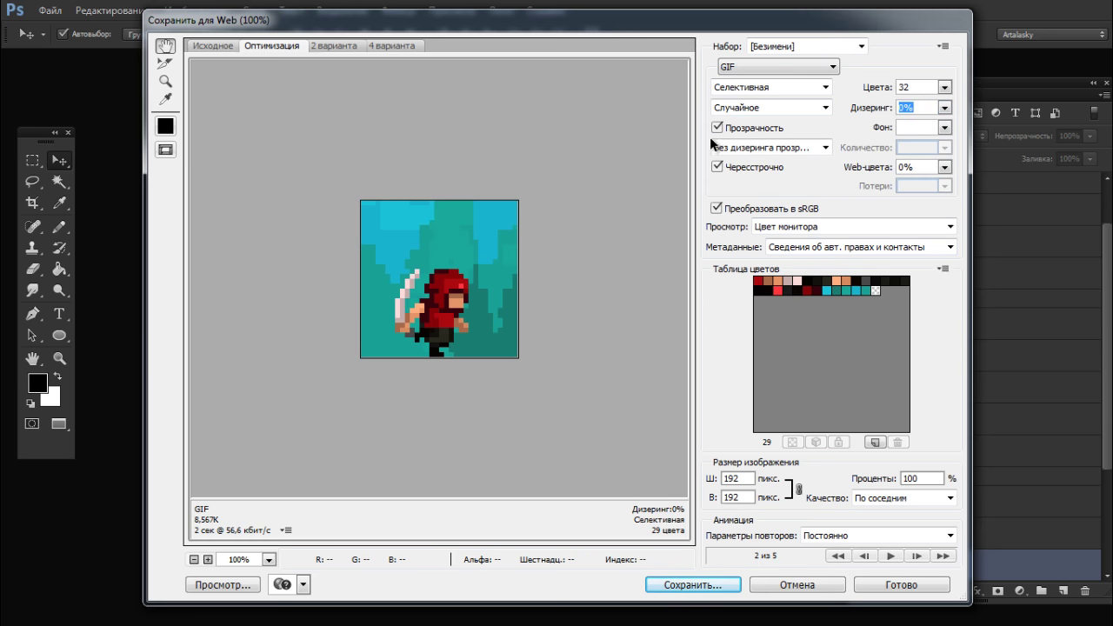
click(716, 128)
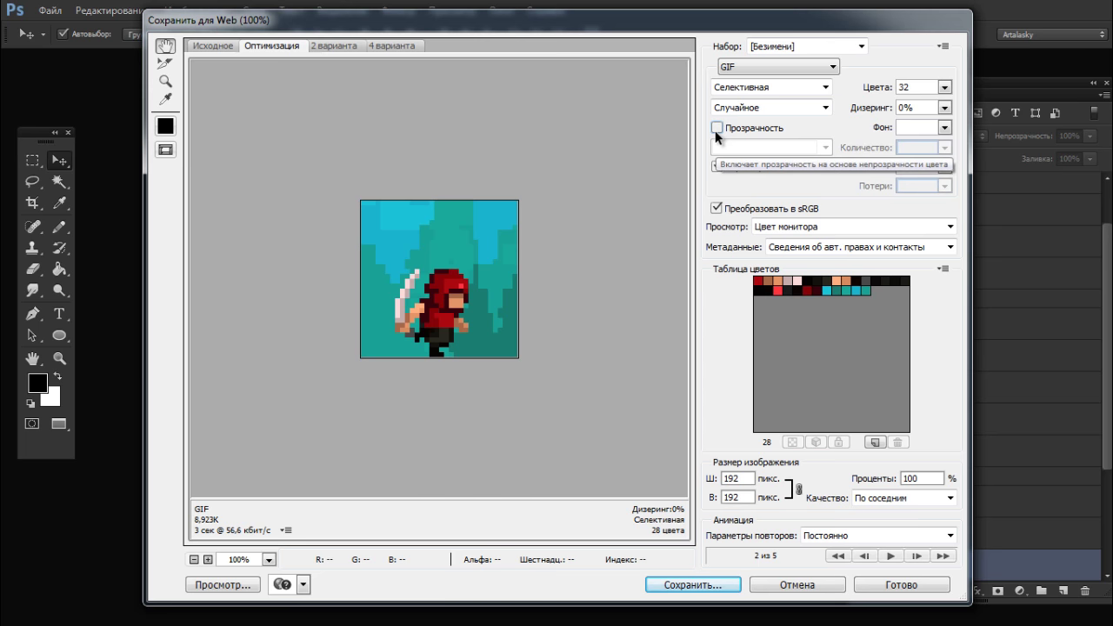
- Preview the animation, then save the optimized 192×192 GIF file
click(884, 554)
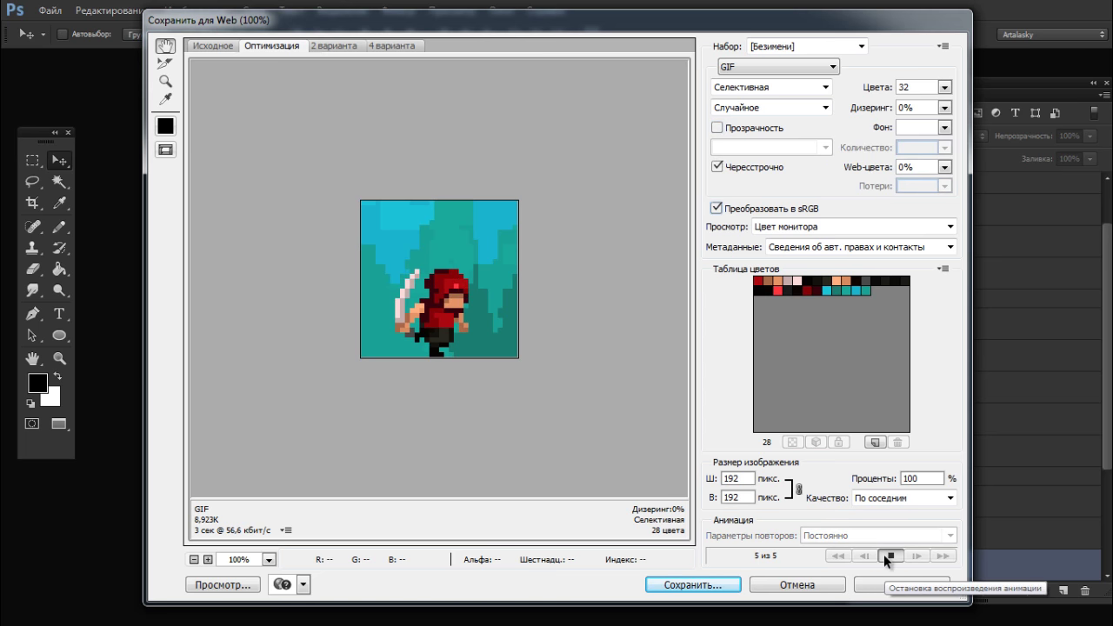
click(884, 554)
click(704, 587)
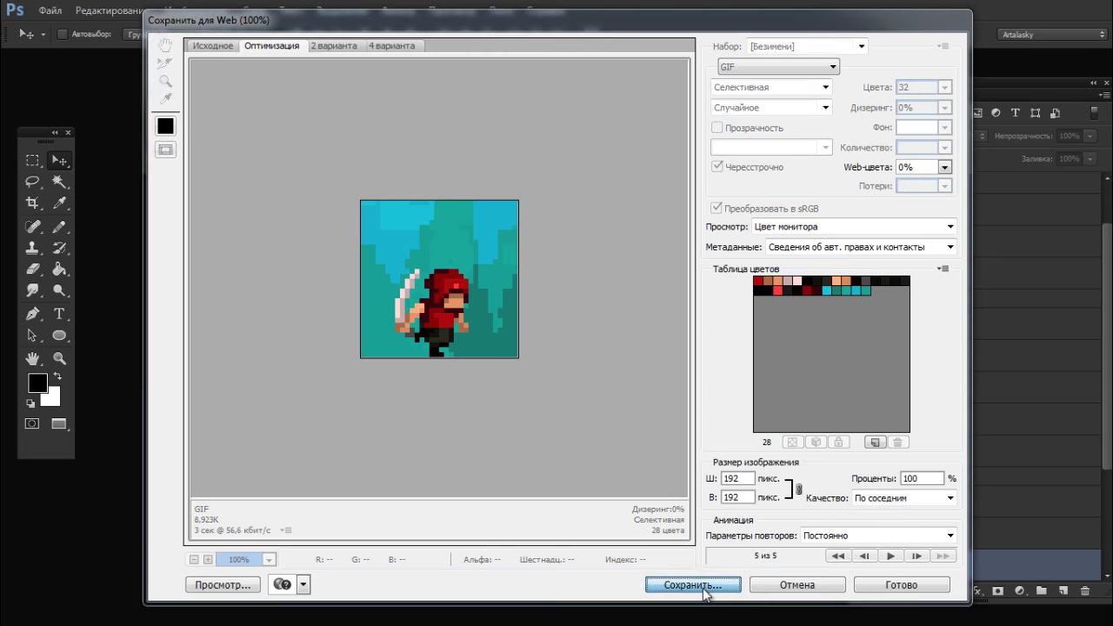
key(Return)
click(920, 576)
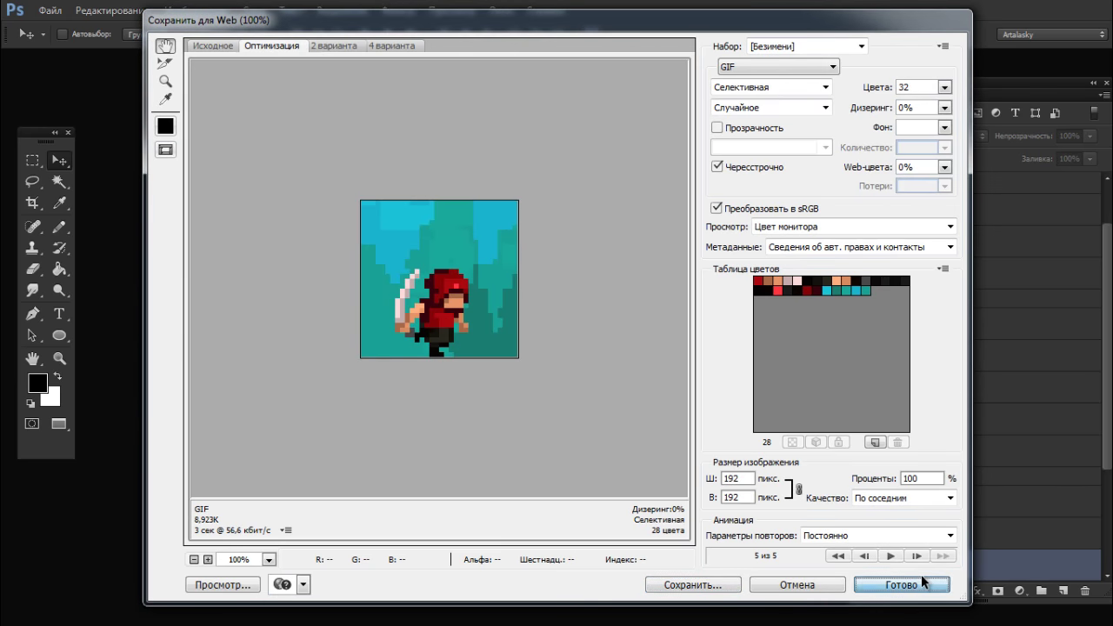
key(alt+Tab)
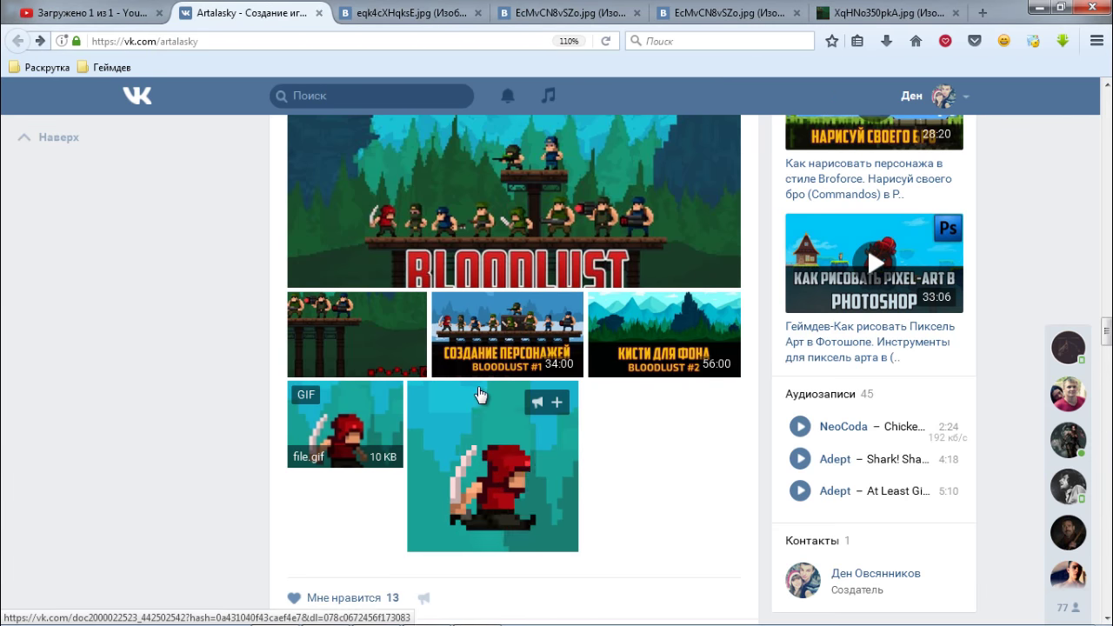
- From the VK documents list, attach ГГ_Стоит.gif to the post draft
scroll(477, 390, up, 5)
scroll(478, 390, up, 5)
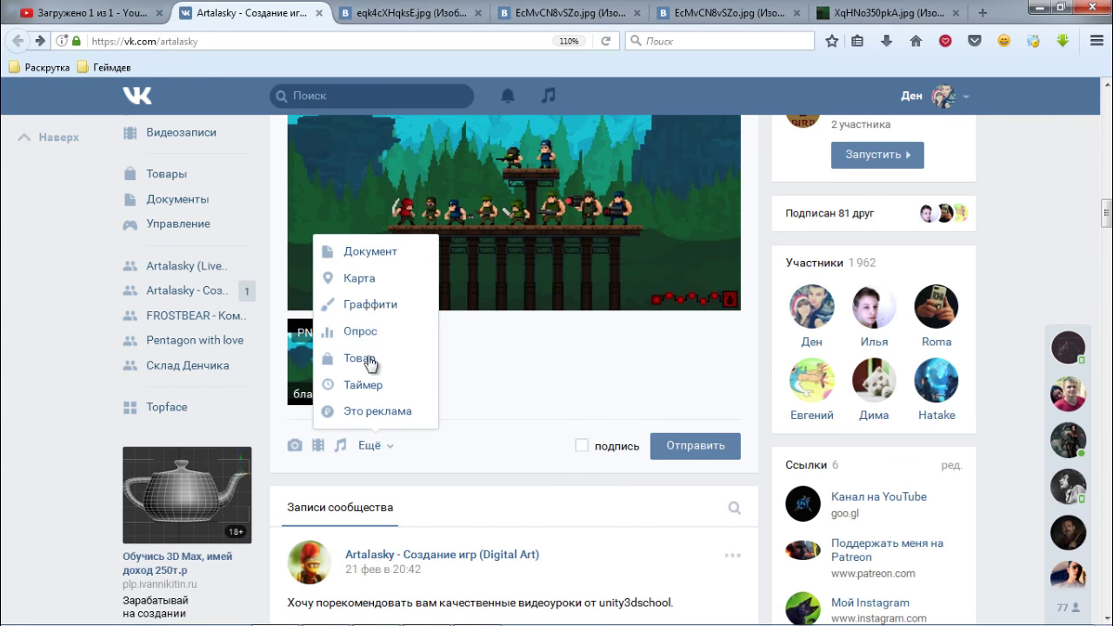
click(361, 260)
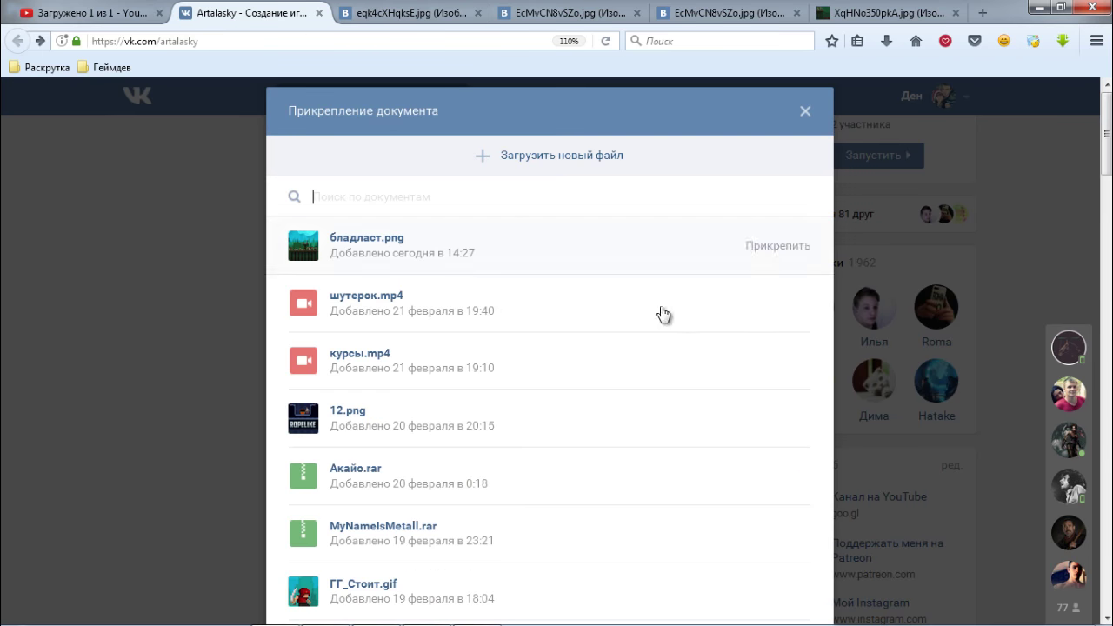
scroll(418, 417, down, 2)
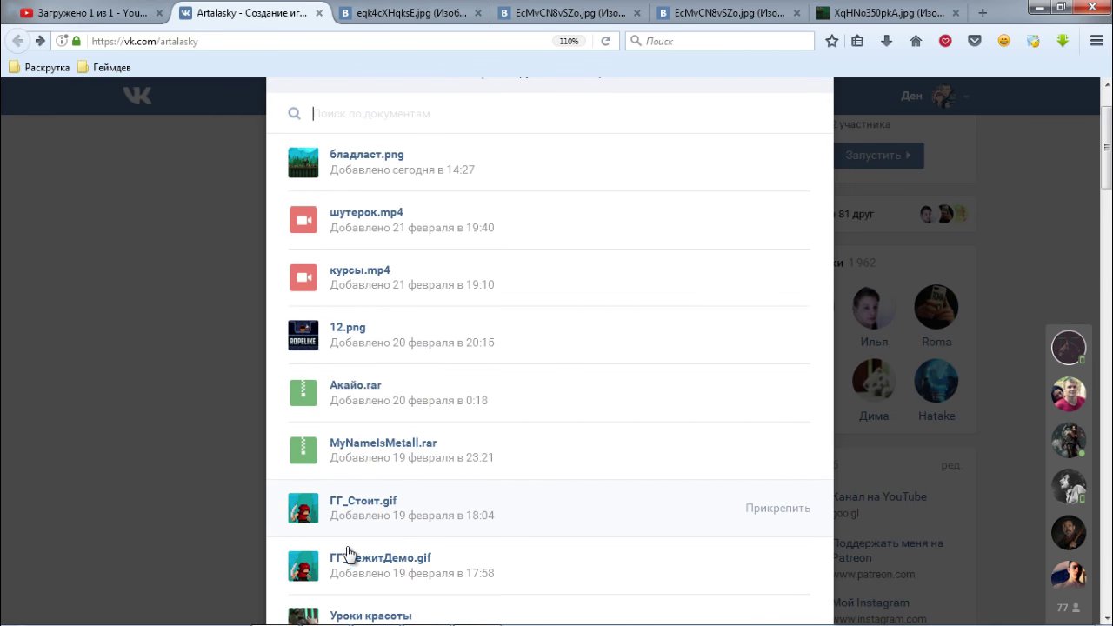
click(418, 516)
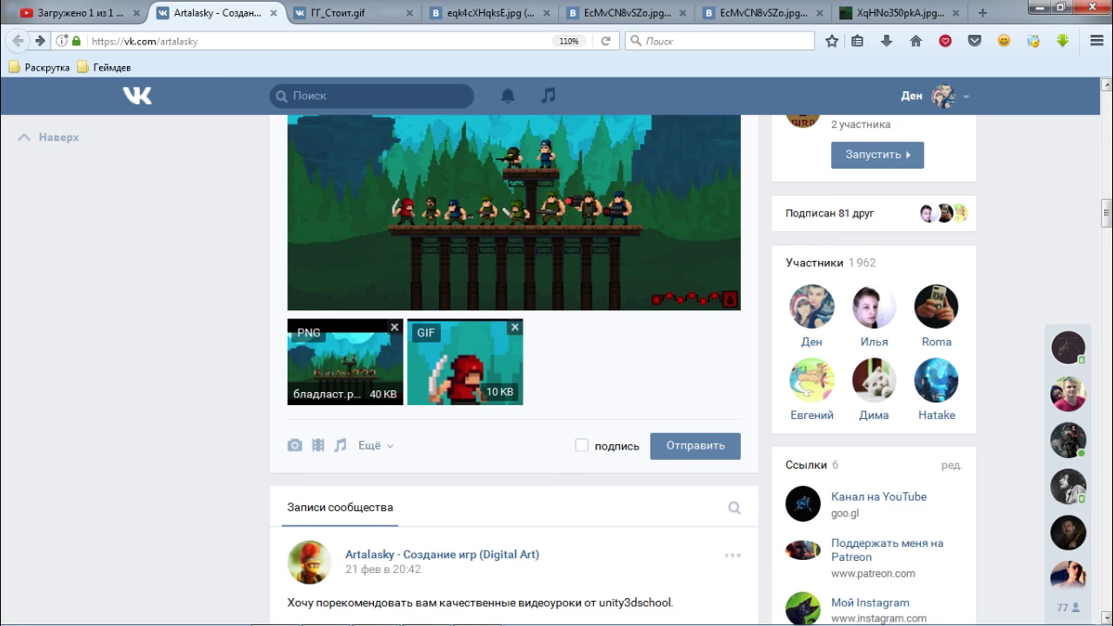
scroll(513, 365, up, 3)
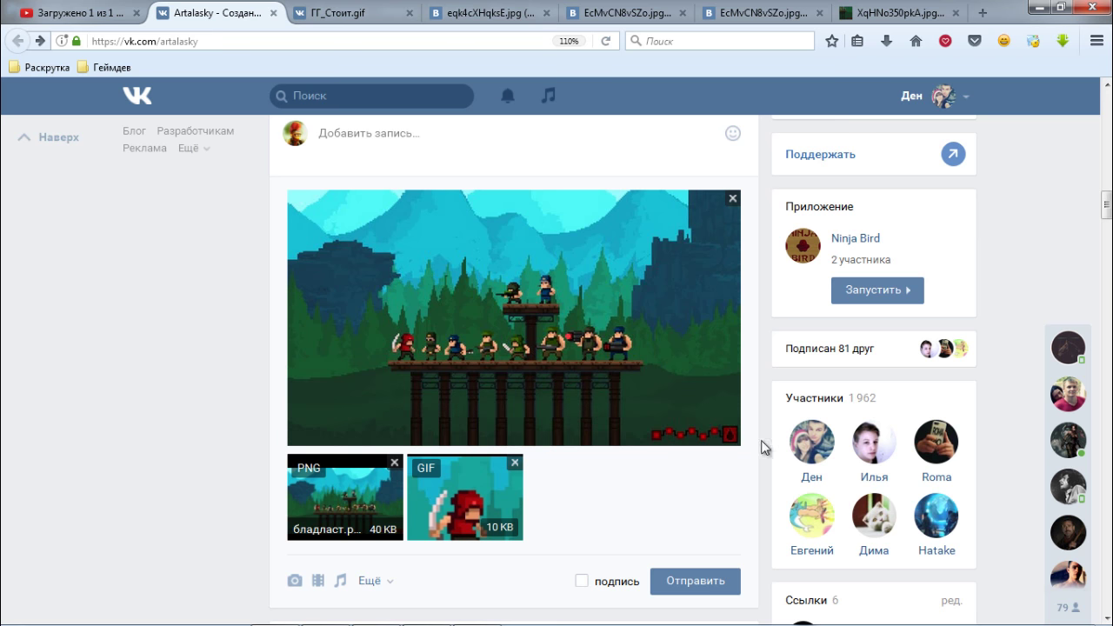
mouse_move(526, 217)
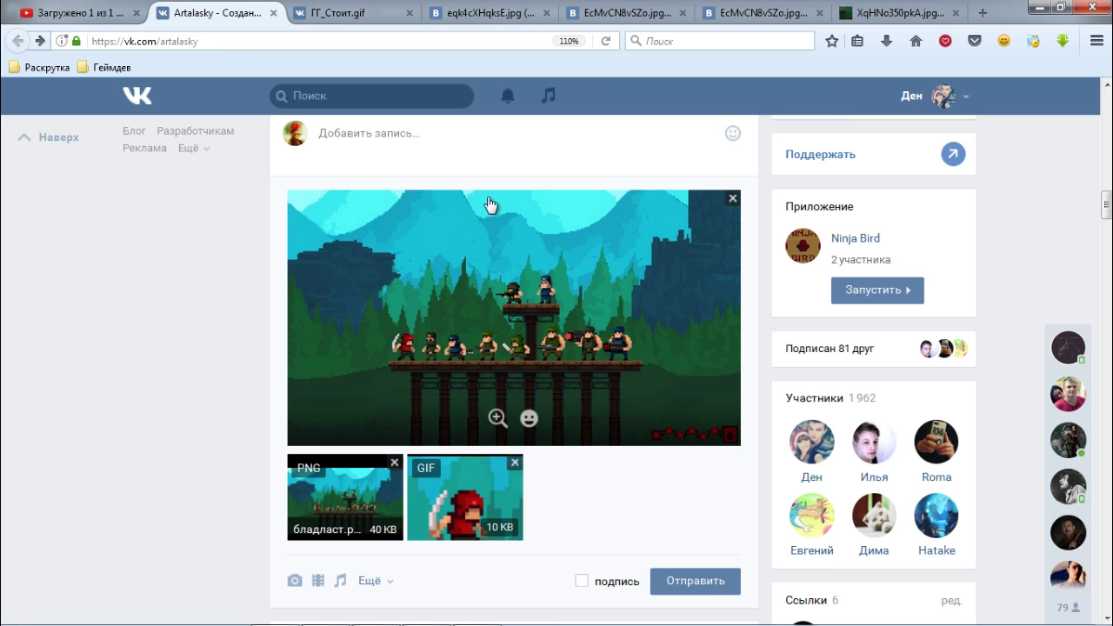
mouse_move(514, 318)
scroll(526, 284, up, 2)
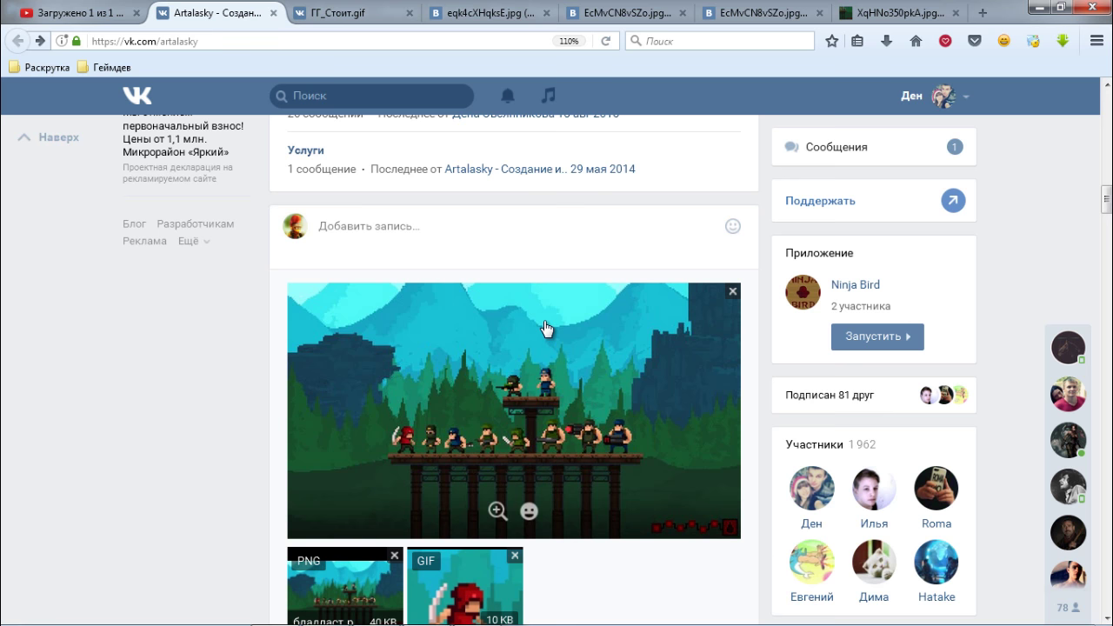
scroll(545, 328, down, 2)
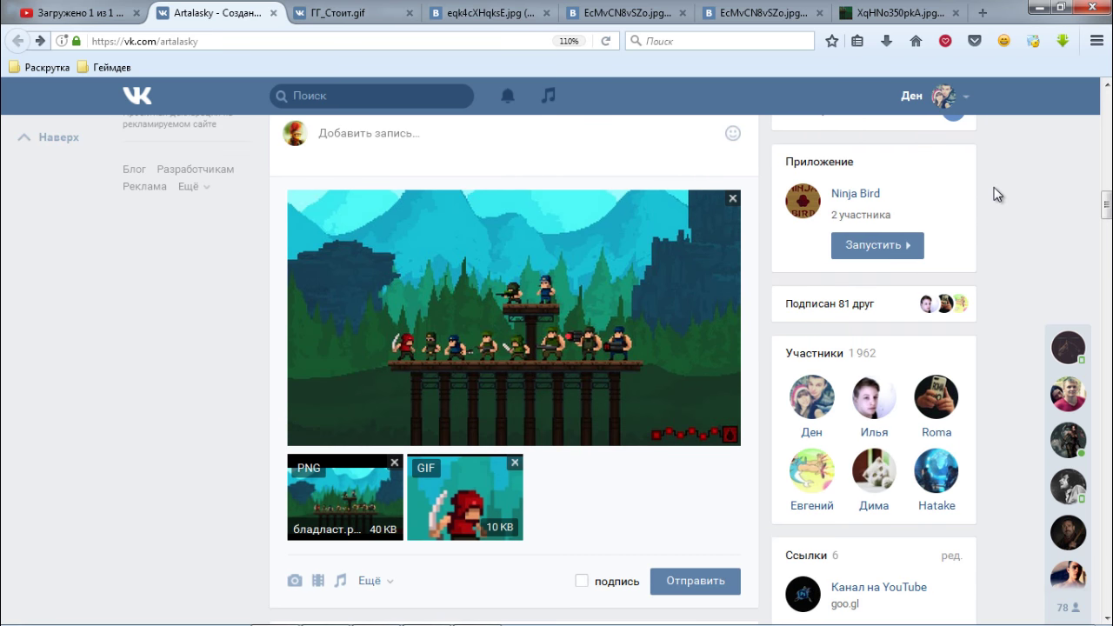